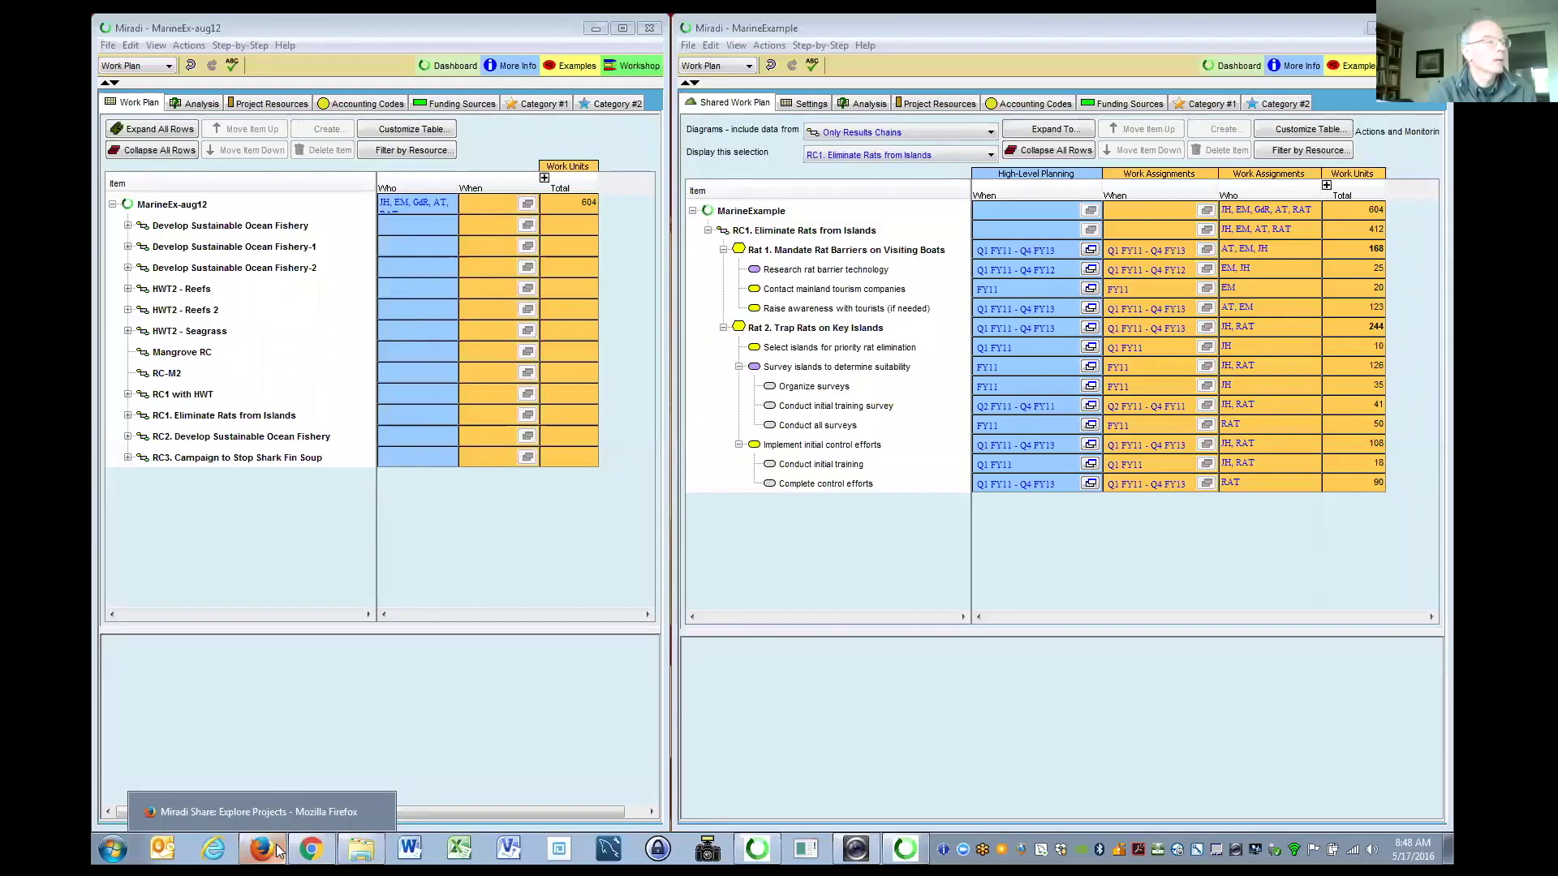
# Bring Firefox's Miradi Share Puget Sound Recovery projects page to the front
pyautogui.click(279, 850)
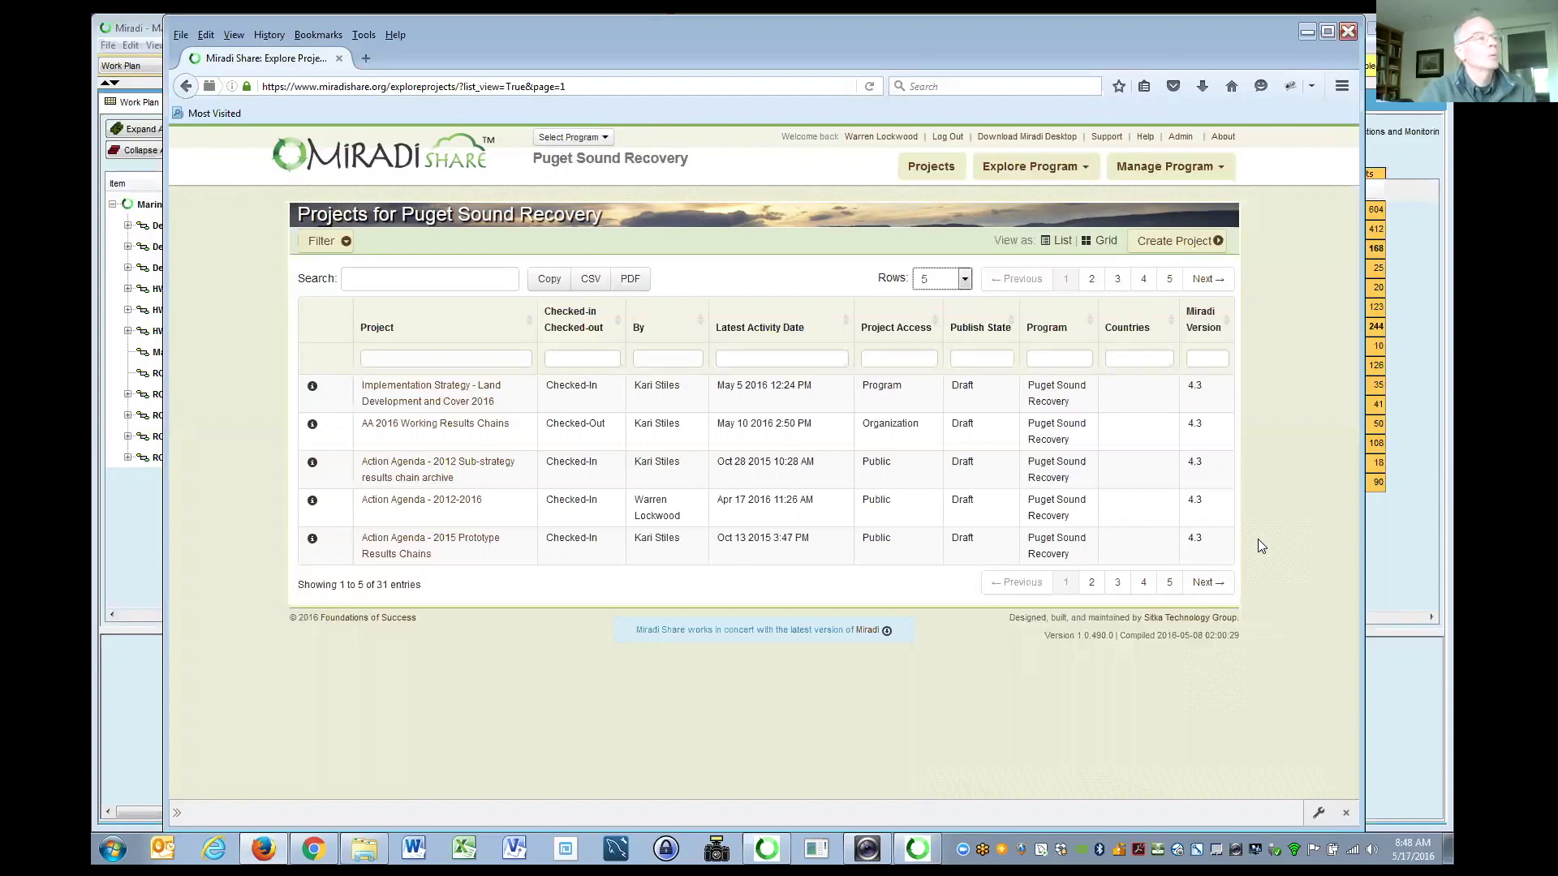
# Minimize Firefox and keep the left MarineEx-aug12 window on its Work Plan view
pyautogui.click(1307, 33)
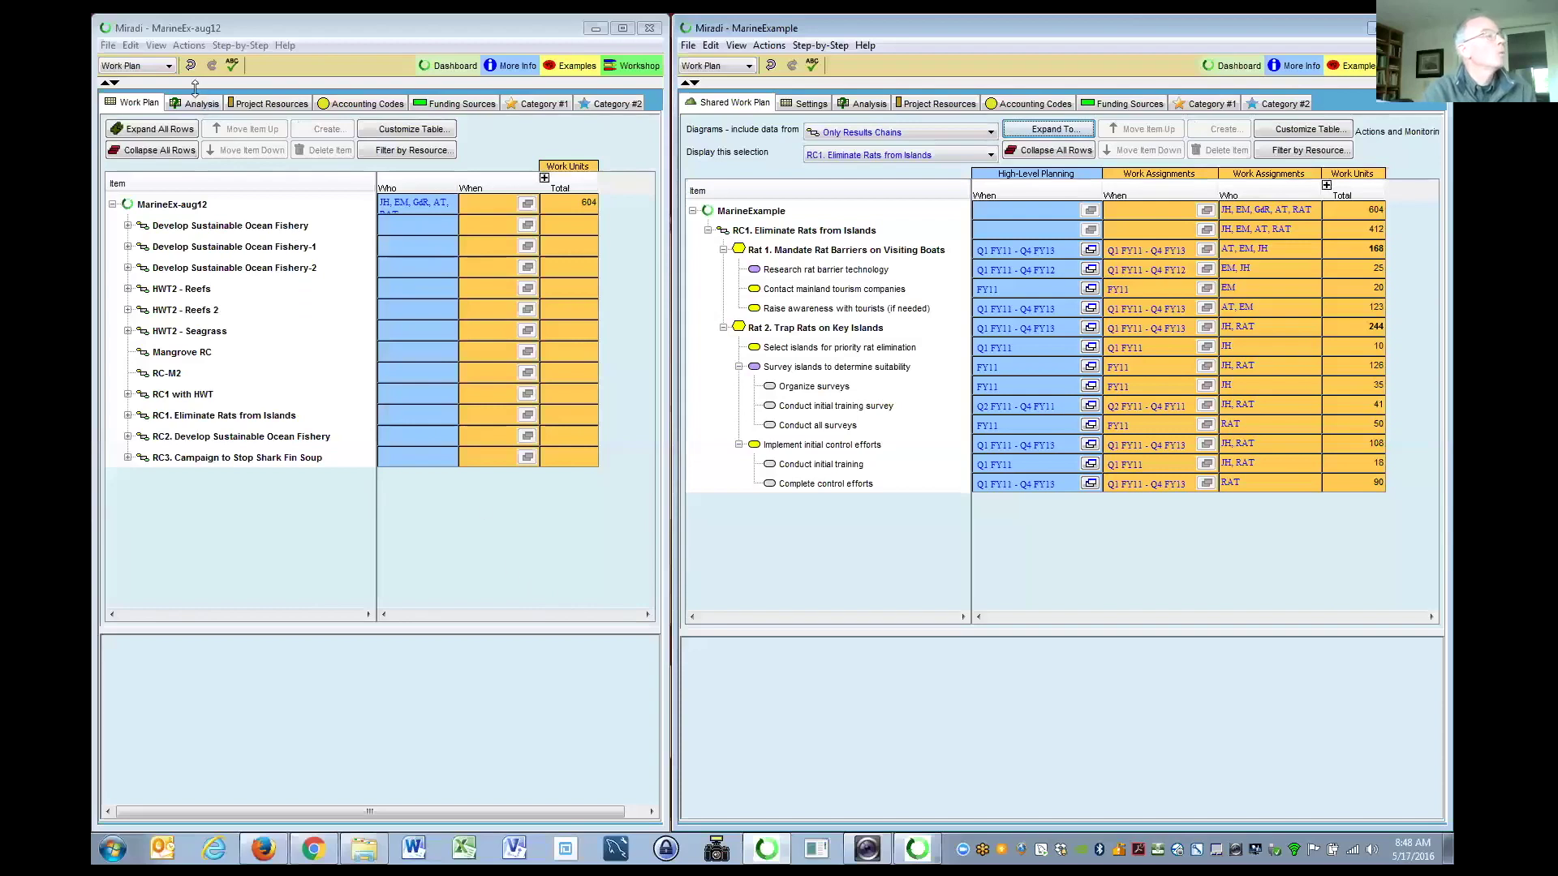
pyautogui.click(169, 66)
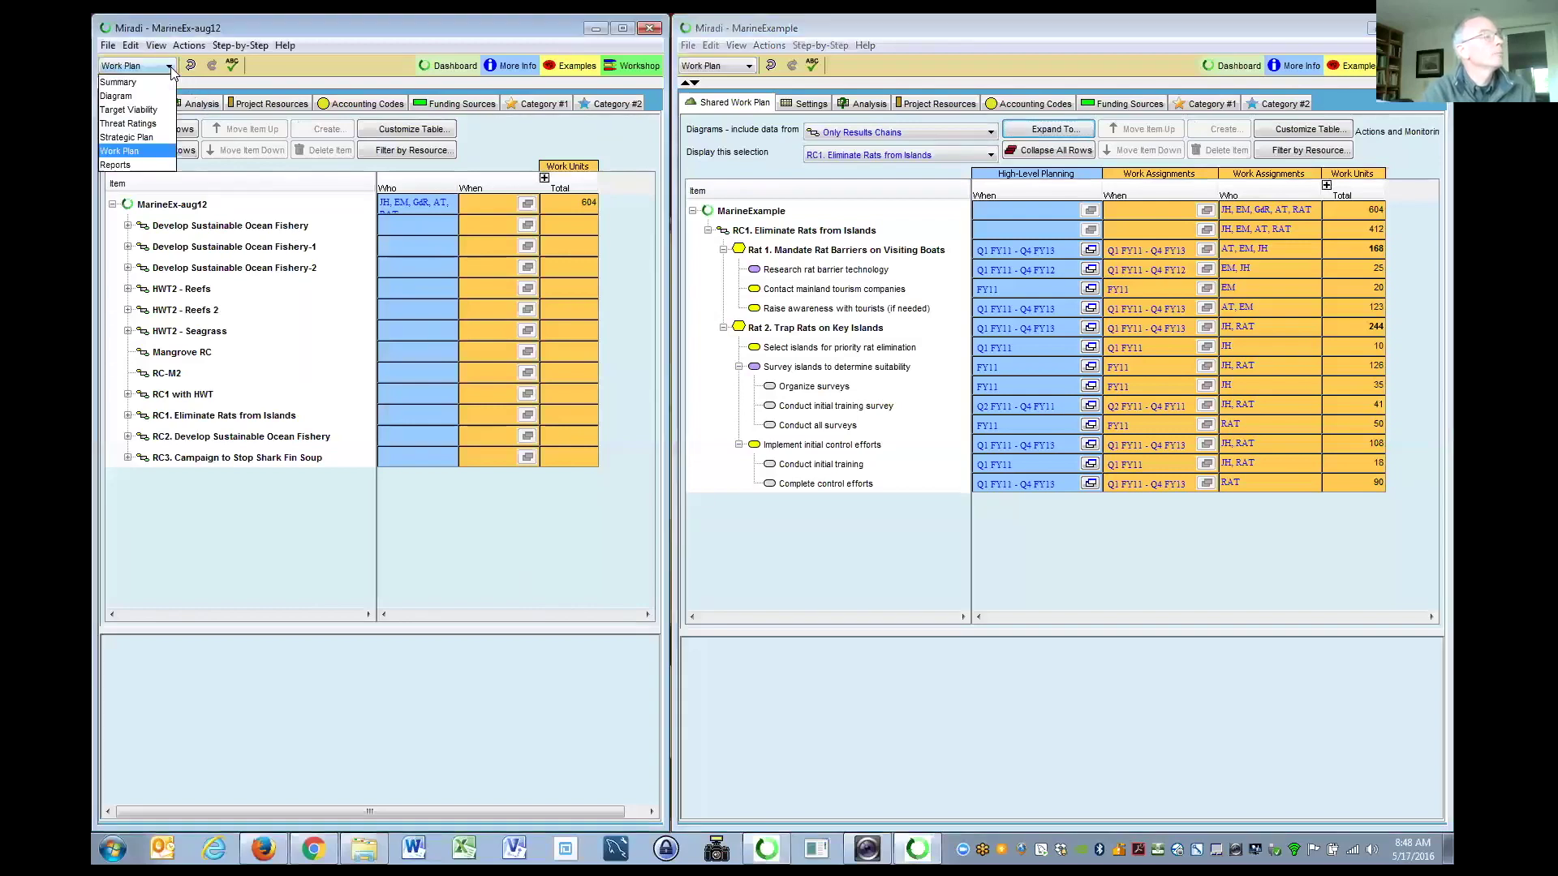
pyautogui.click(159, 152)
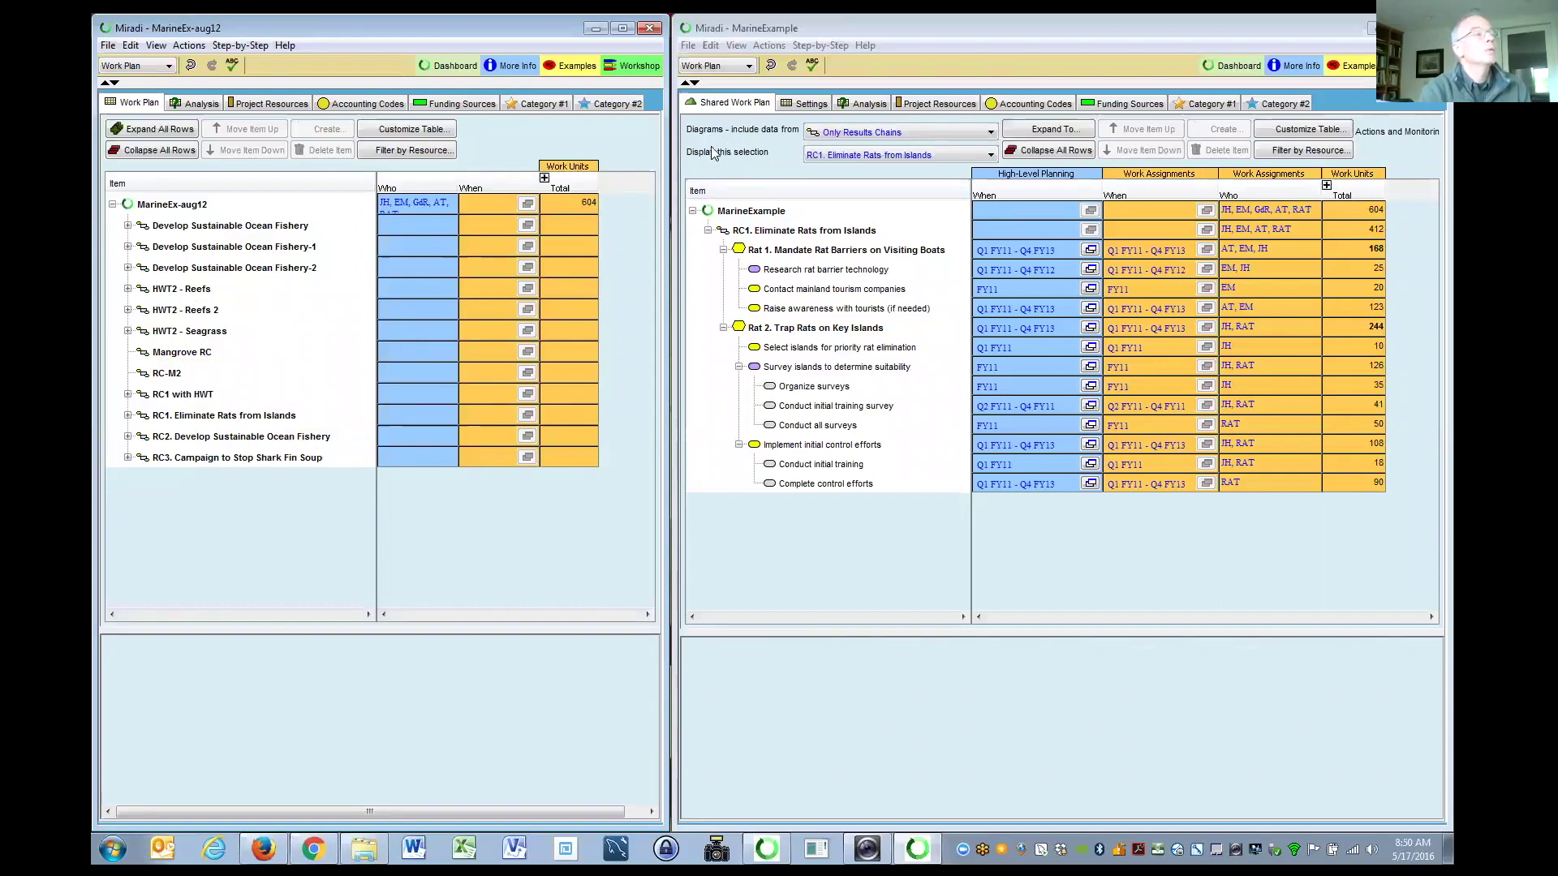
pyautogui.click(915, 134)
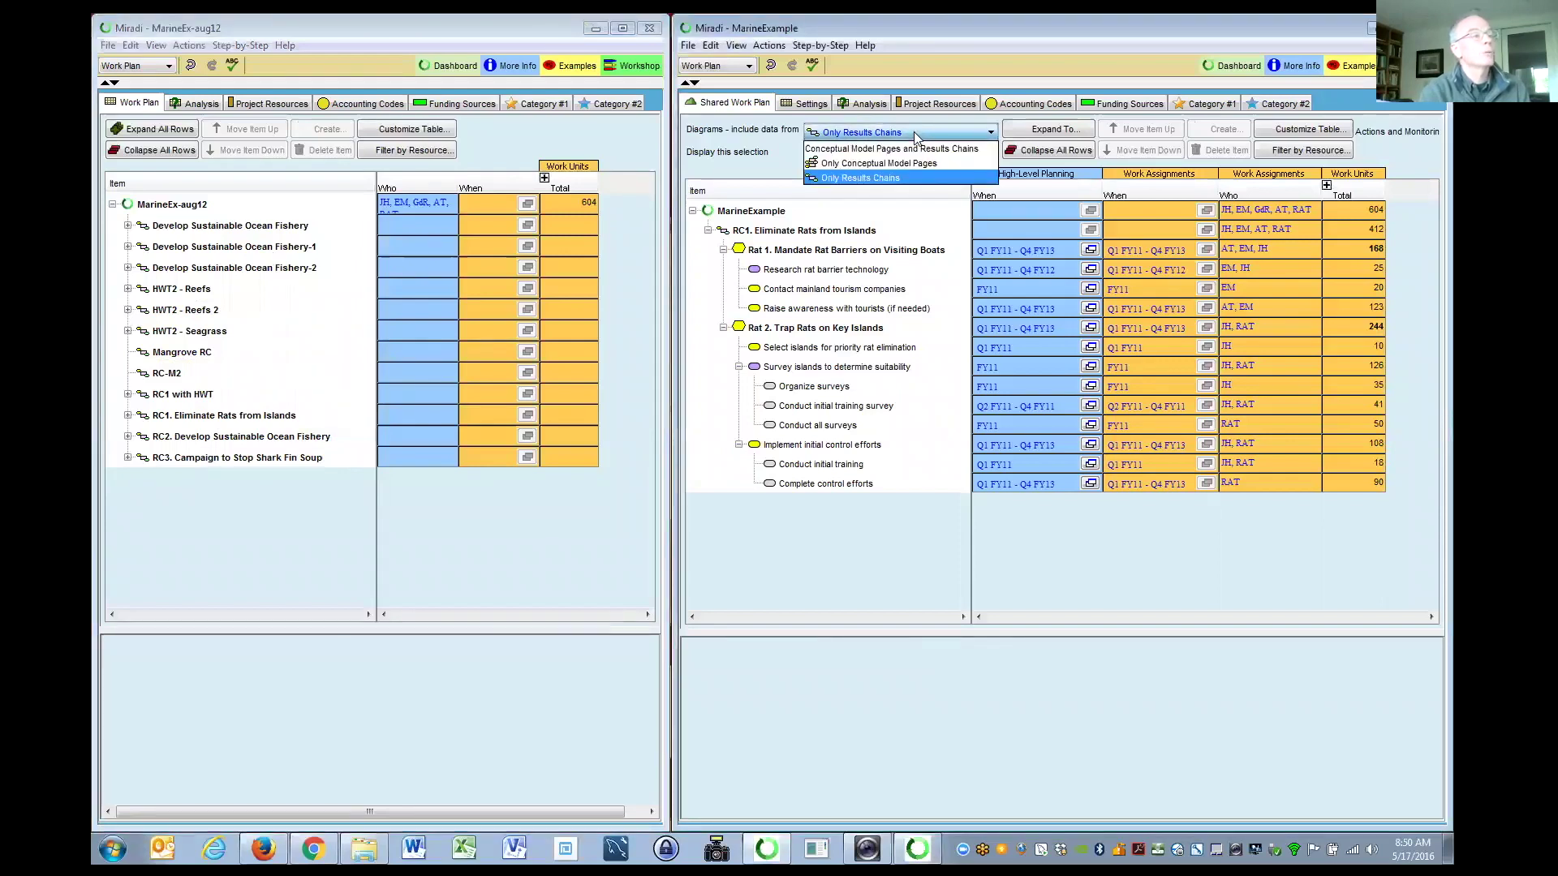
pyautogui.click(902, 176)
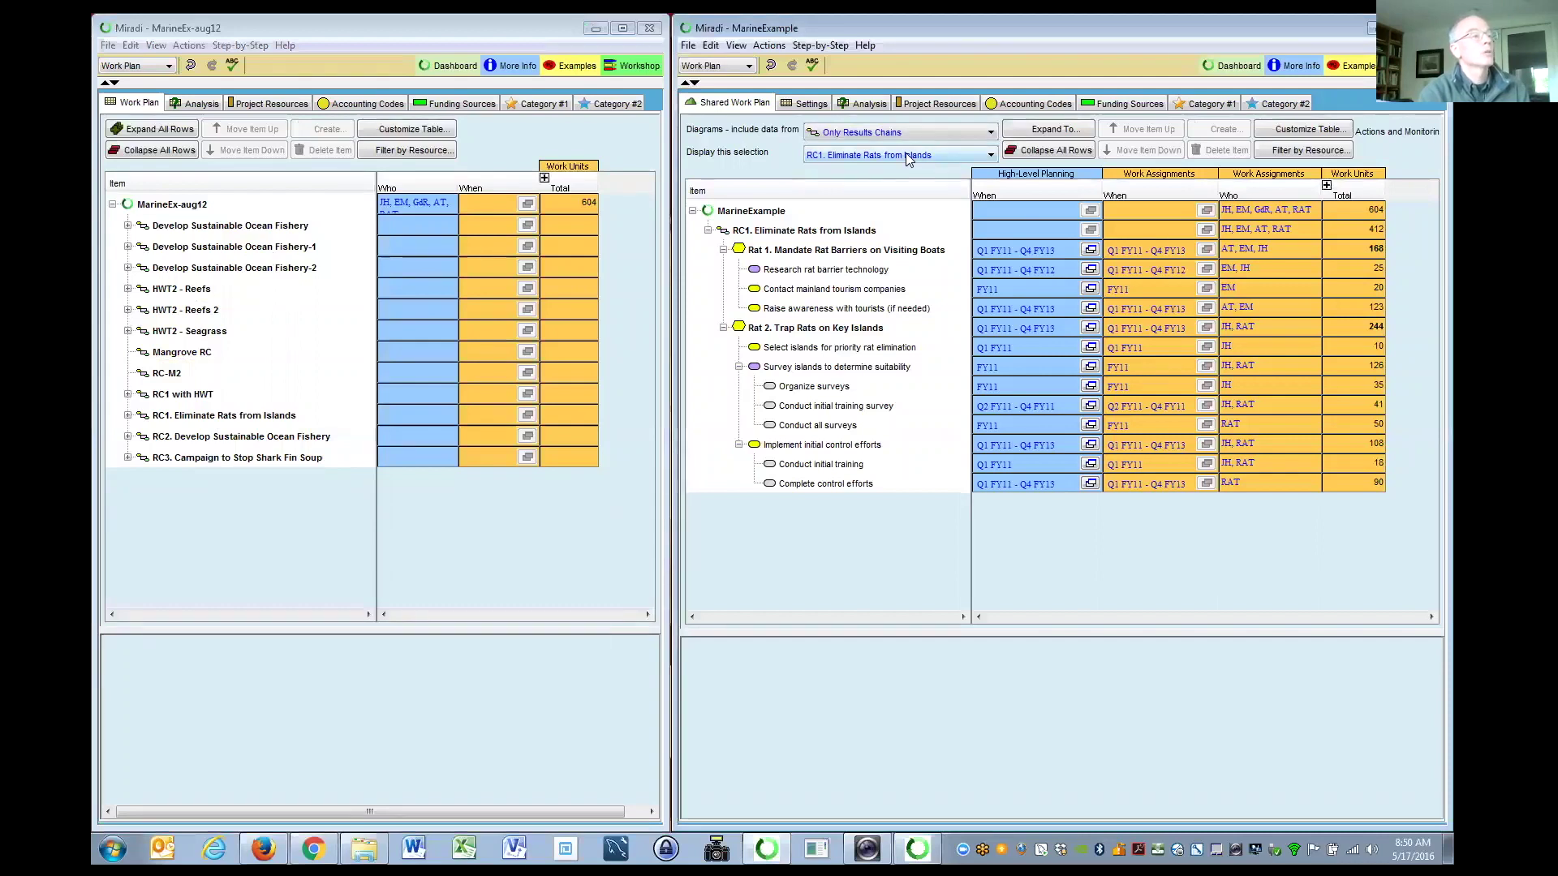
pyautogui.click(906, 156)
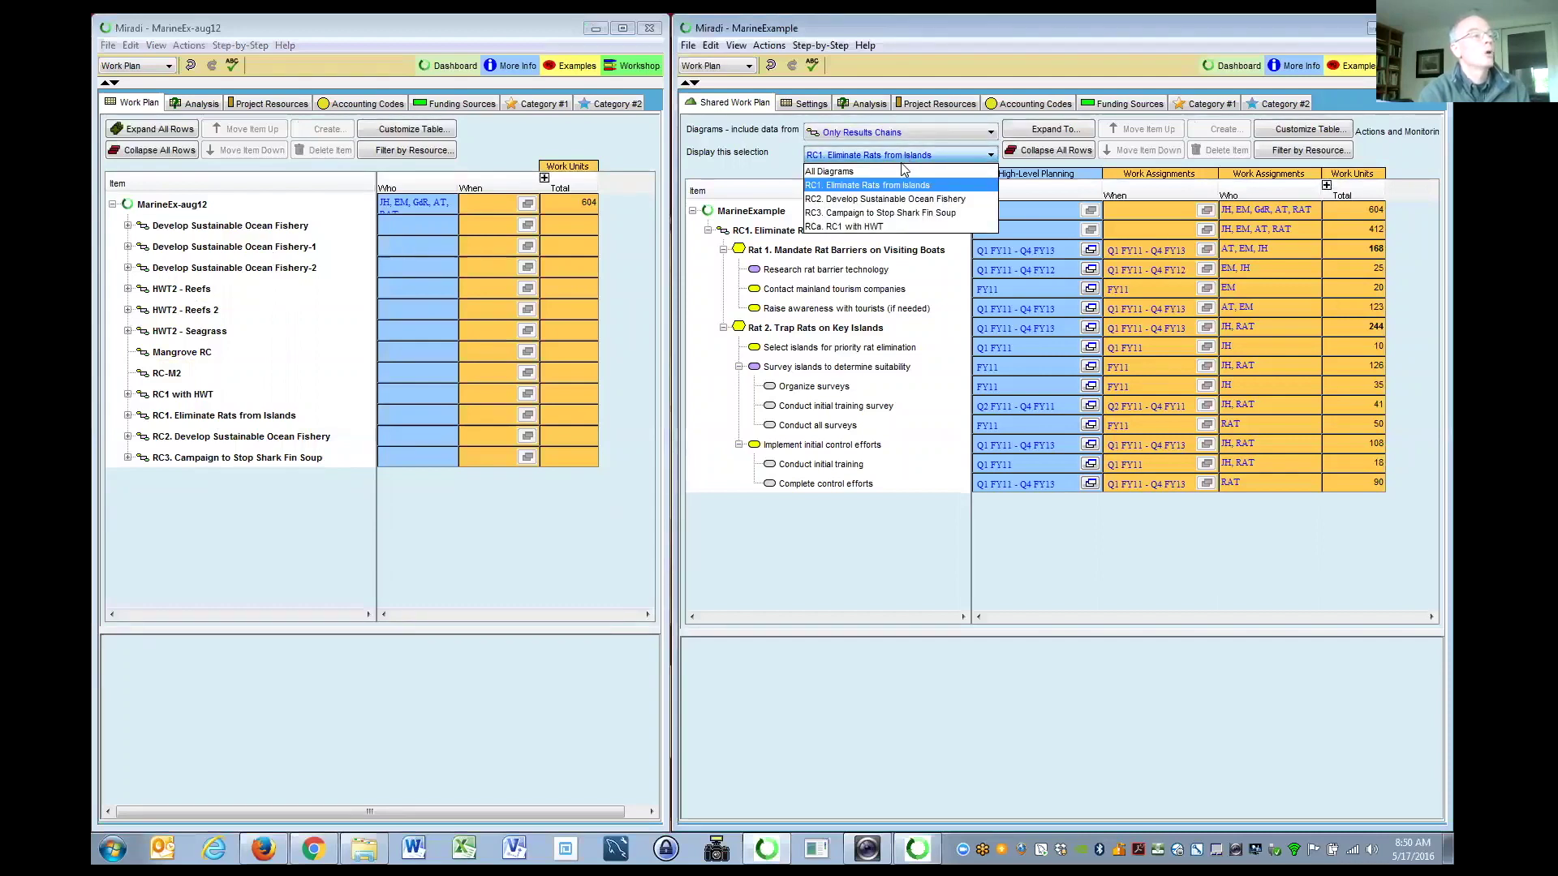
pyautogui.click(904, 185)
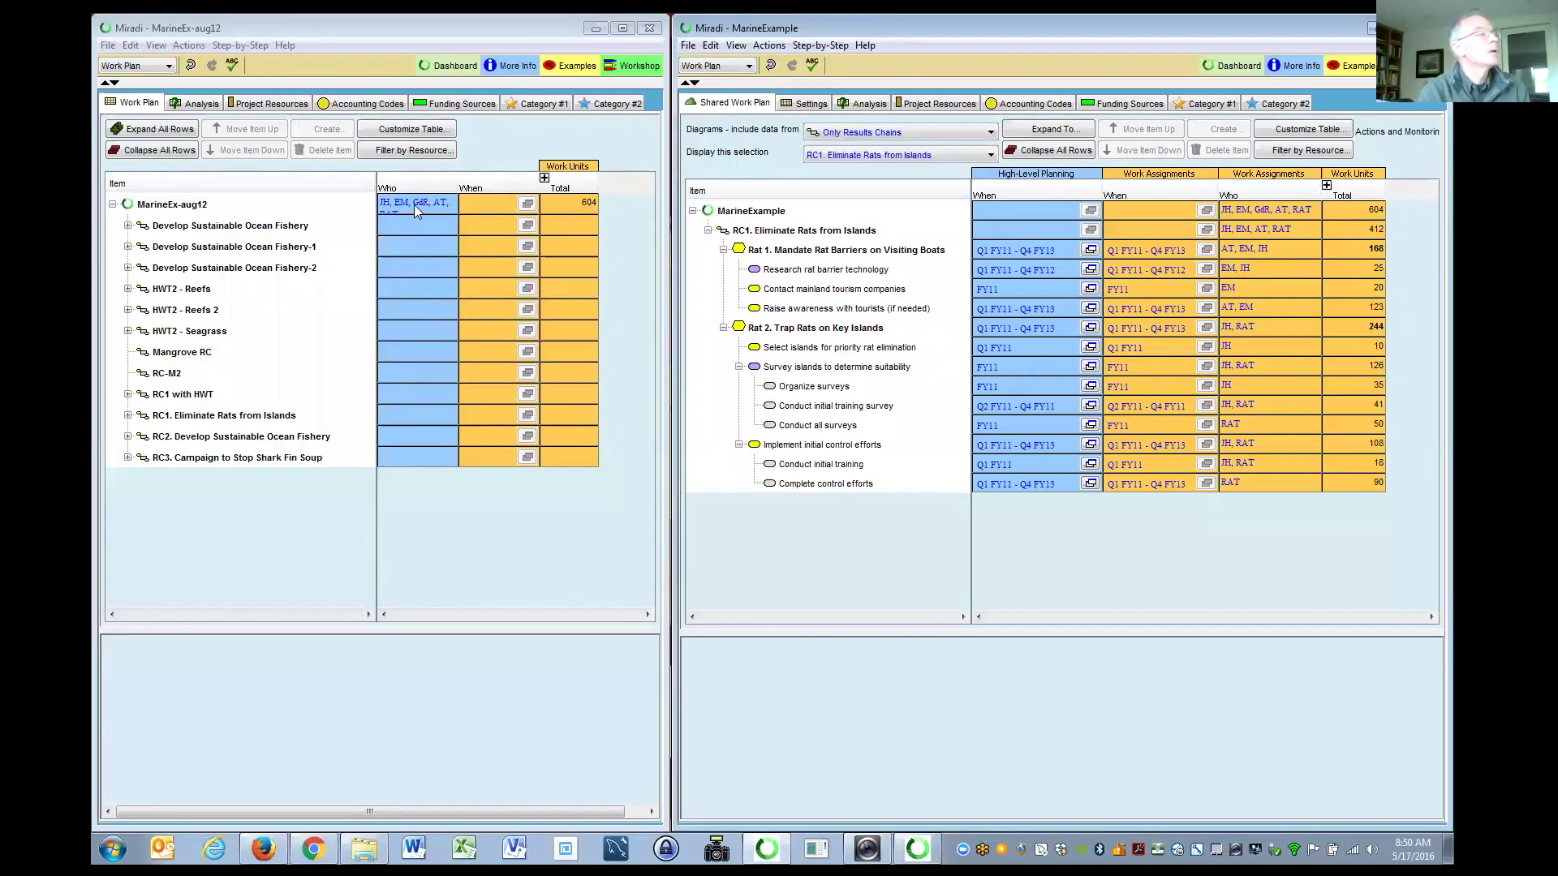
pyautogui.click(131, 44)
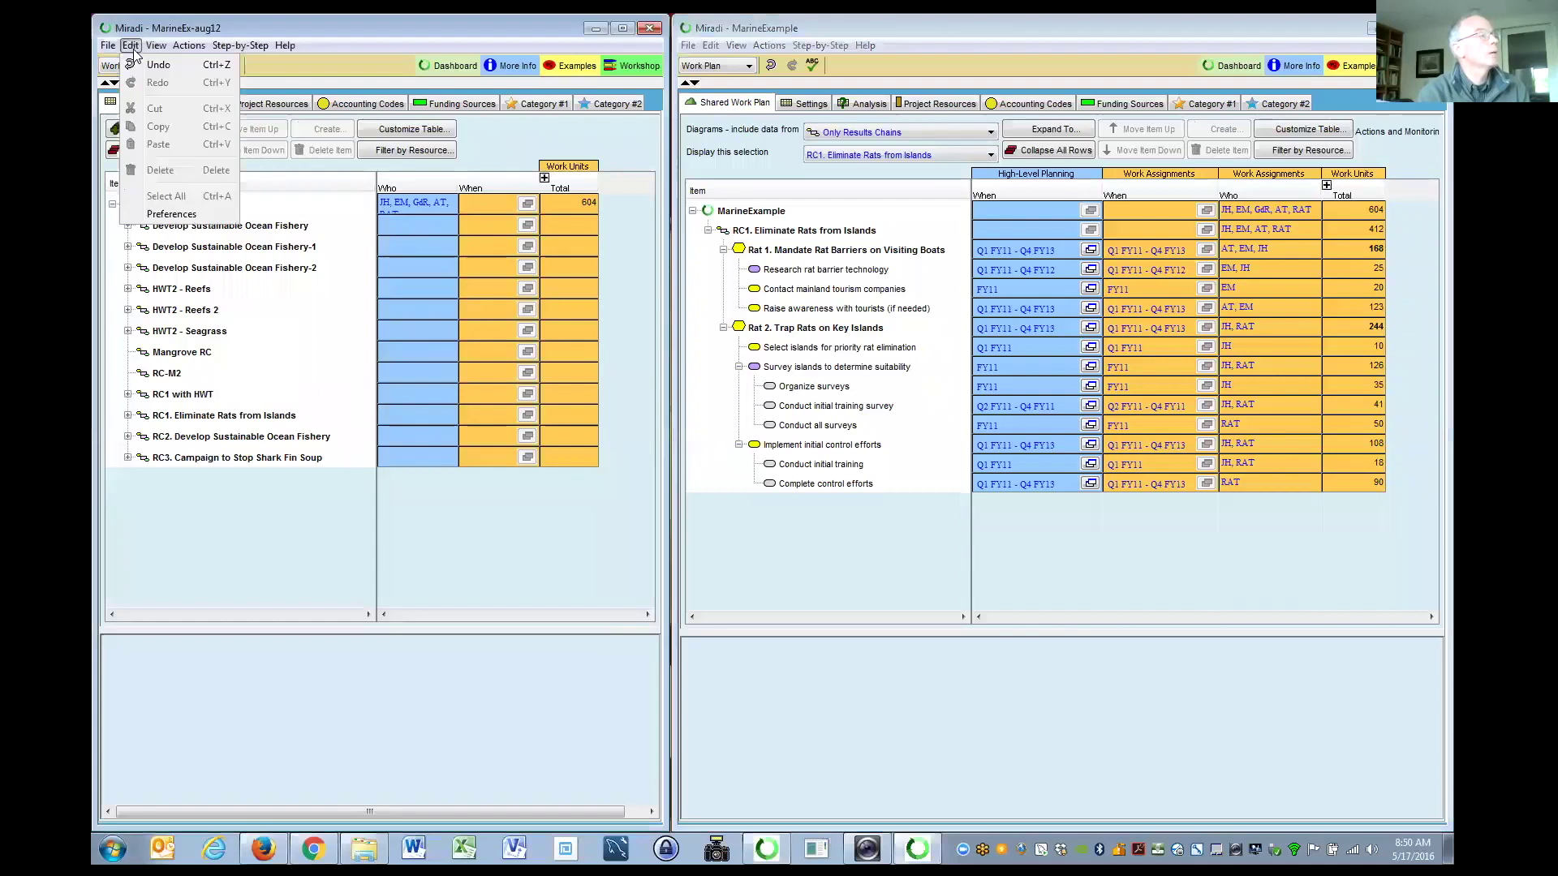
pyautogui.click(172, 215)
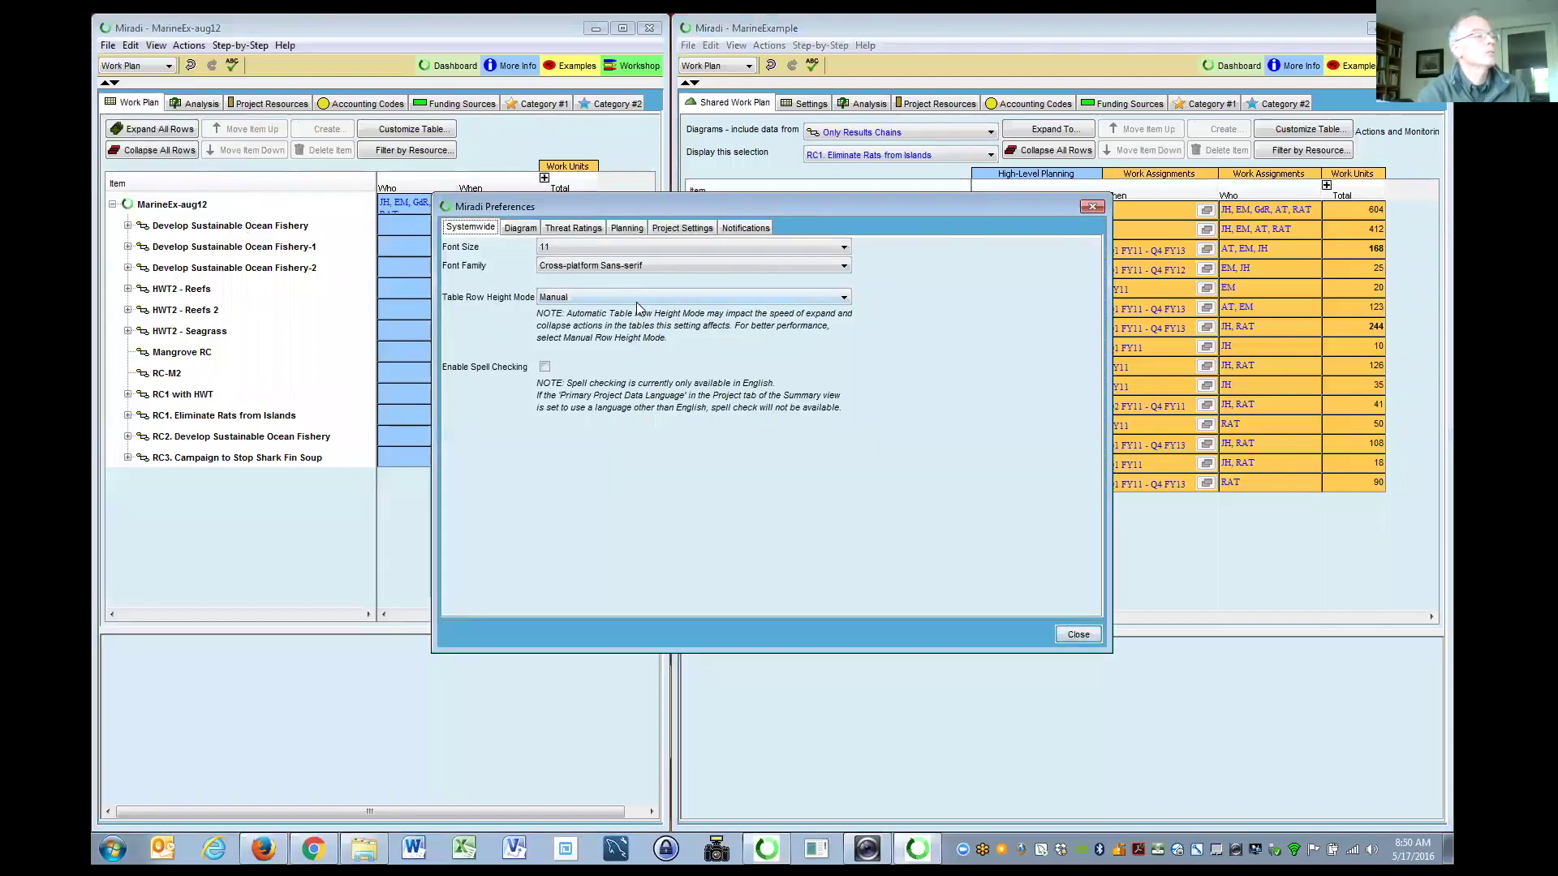
pyautogui.click(632, 232)
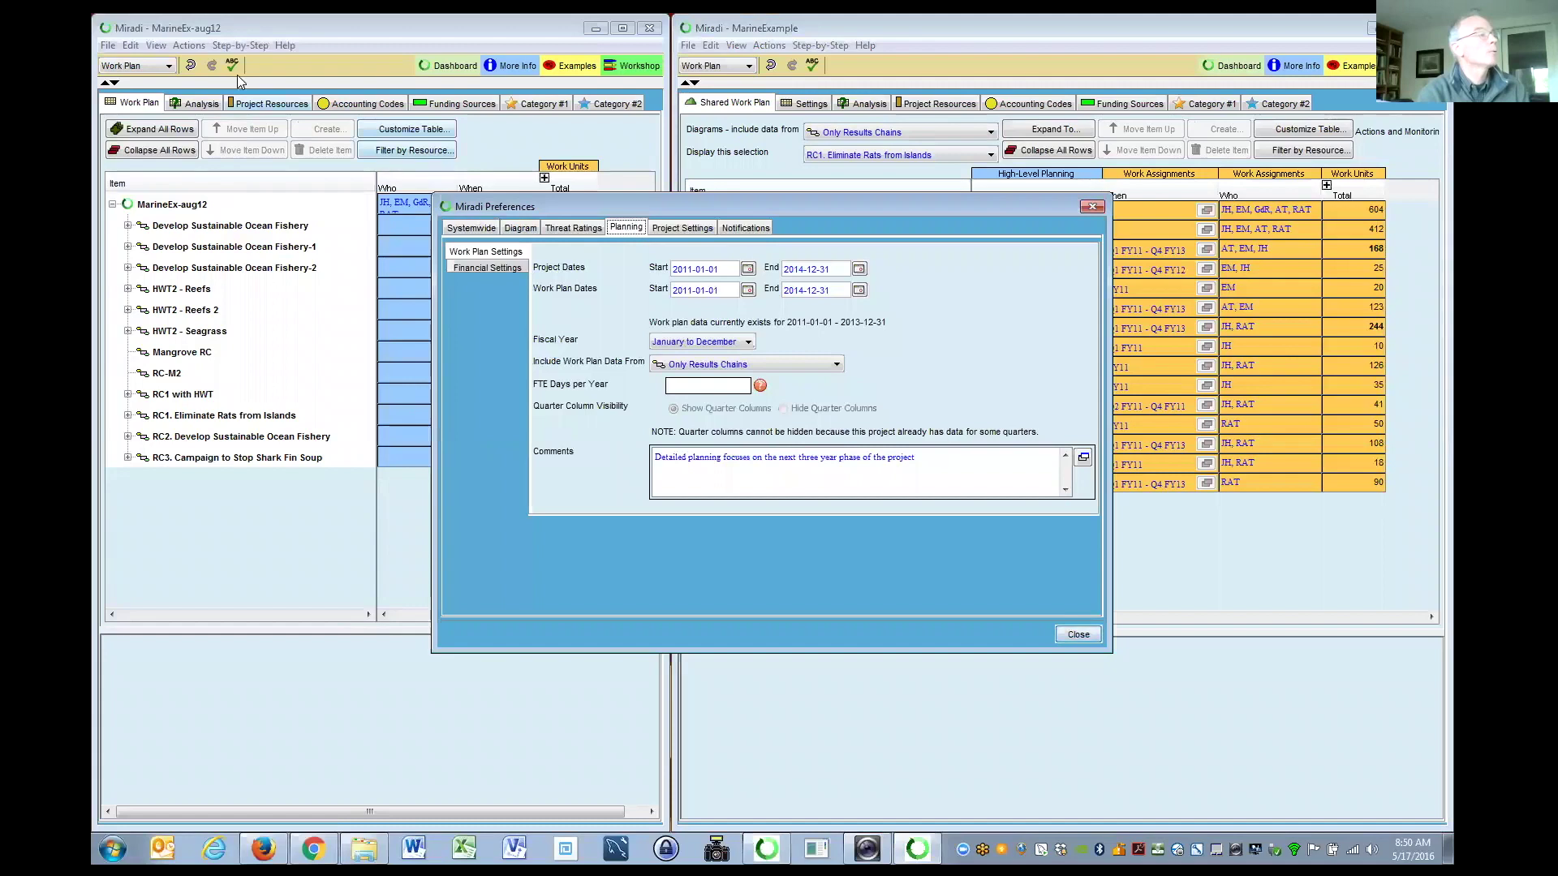
pyautogui.click(1079, 635)
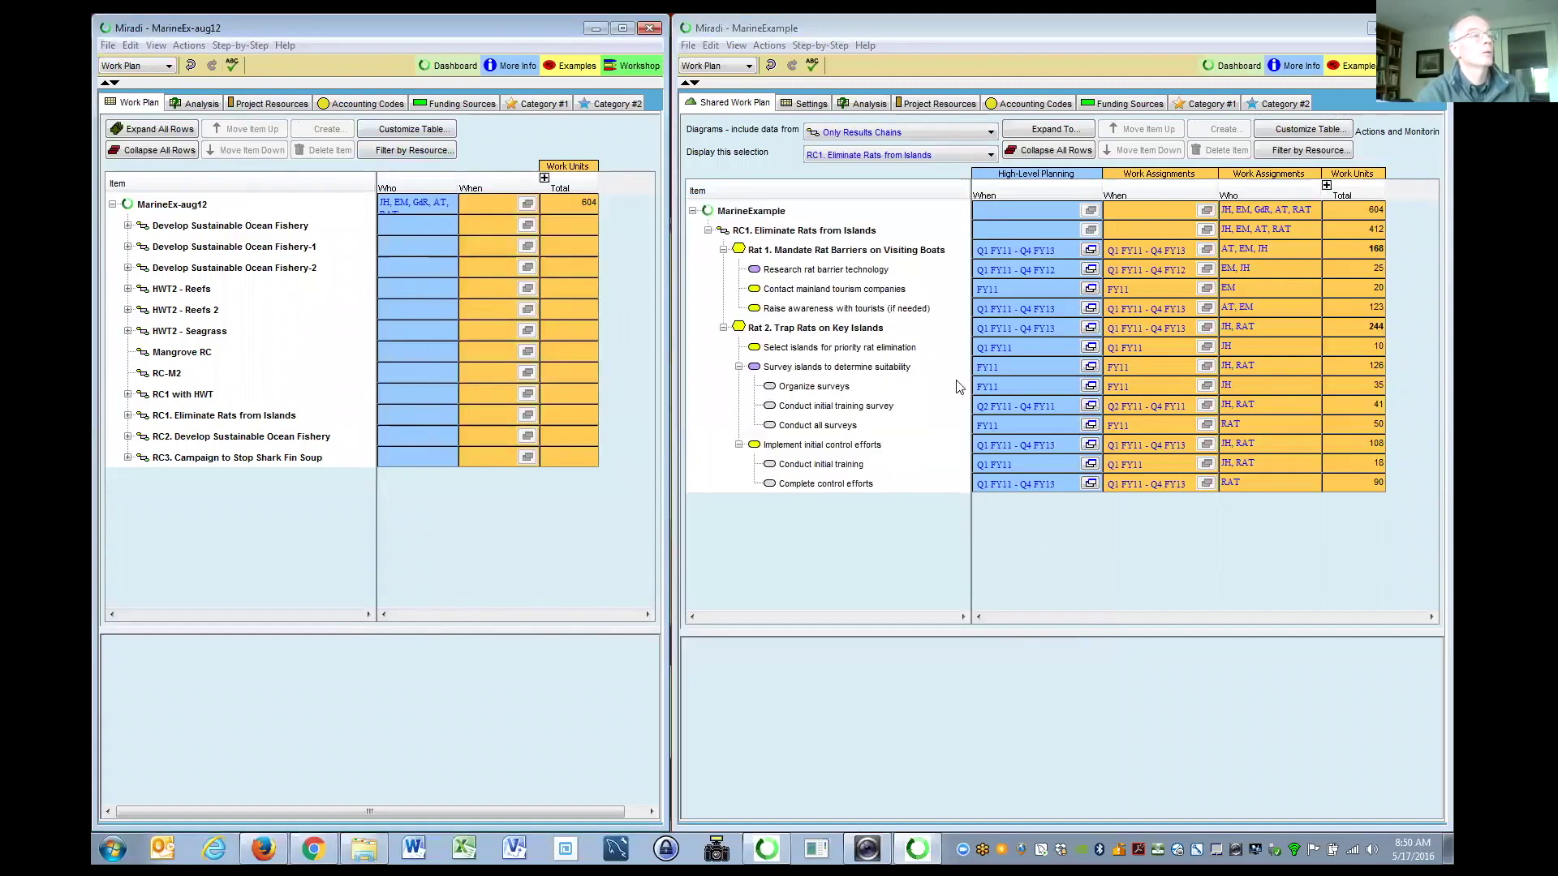
# In Settings, keep Display Work Plans from showing only the shared work plan
pyautogui.click(810, 104)
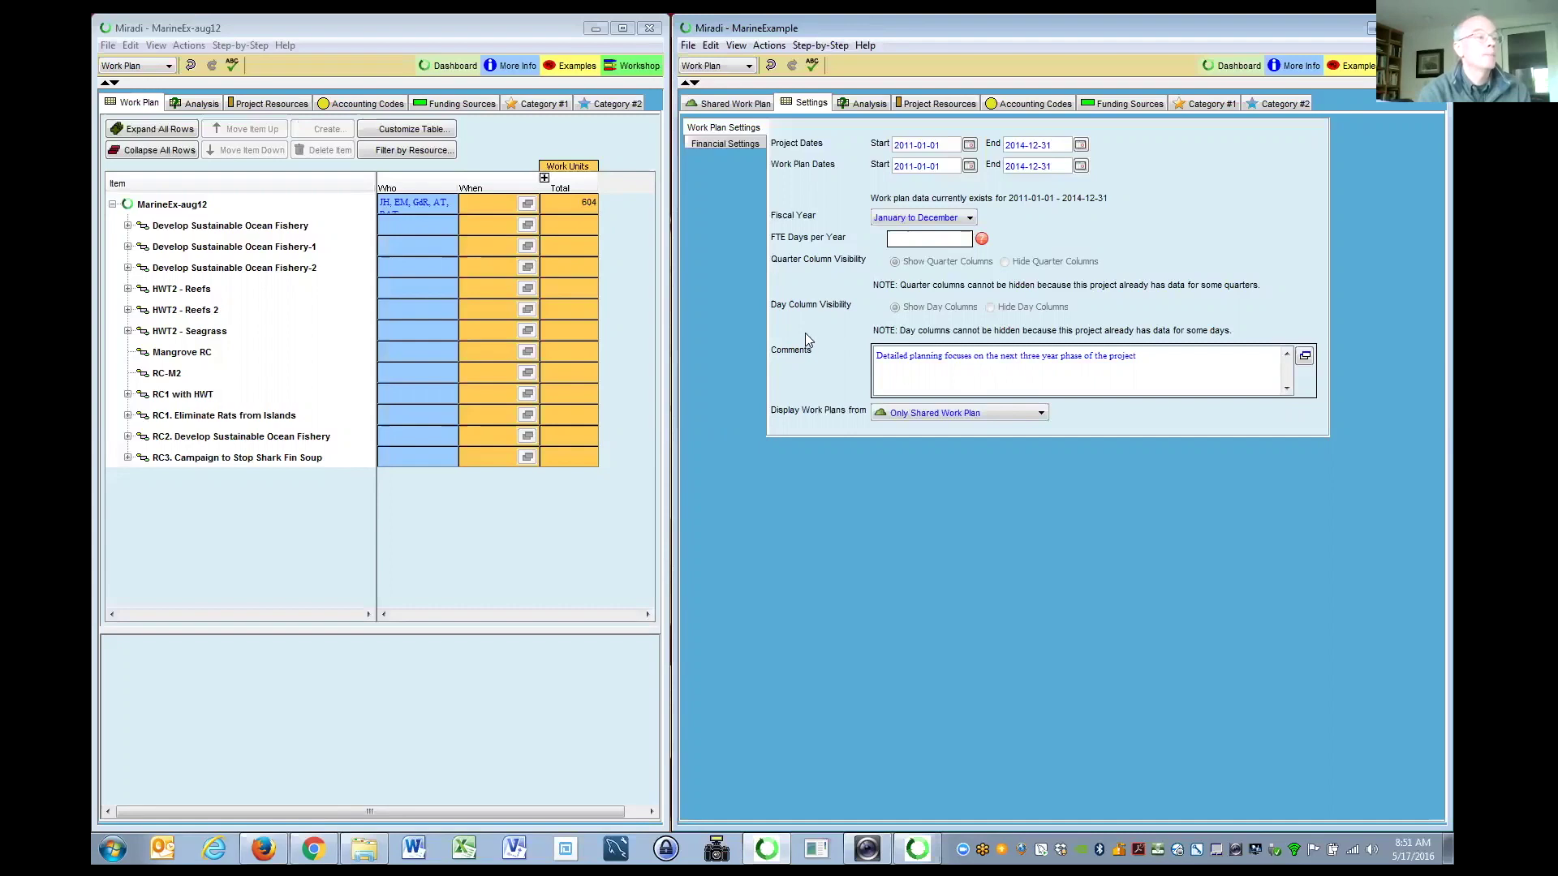
pyautogui.click(1042, 413)
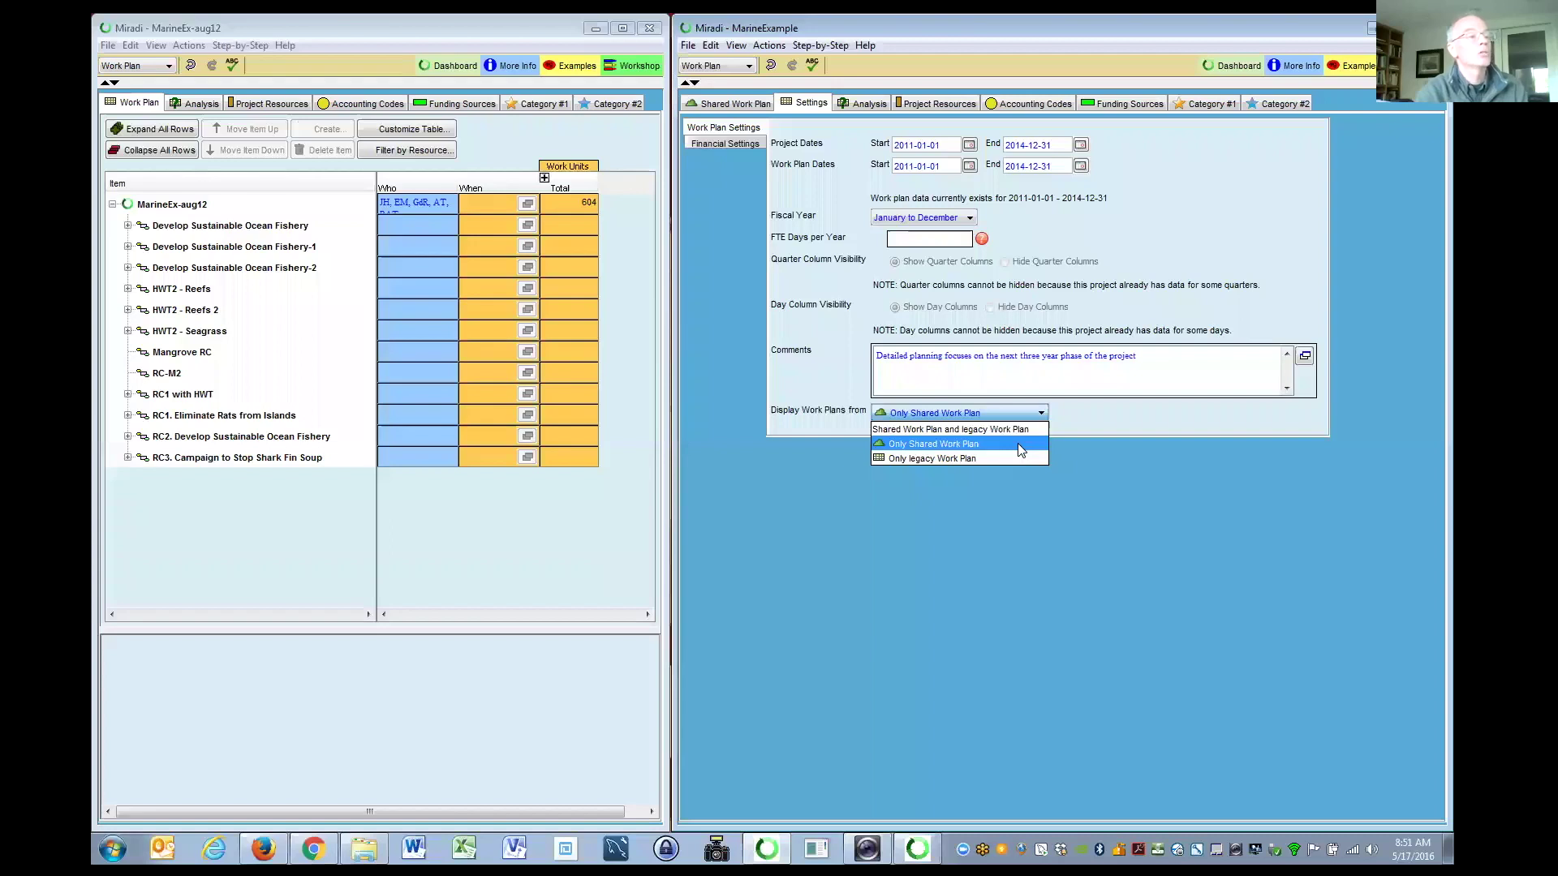
pyautogui.click(1012, 487)
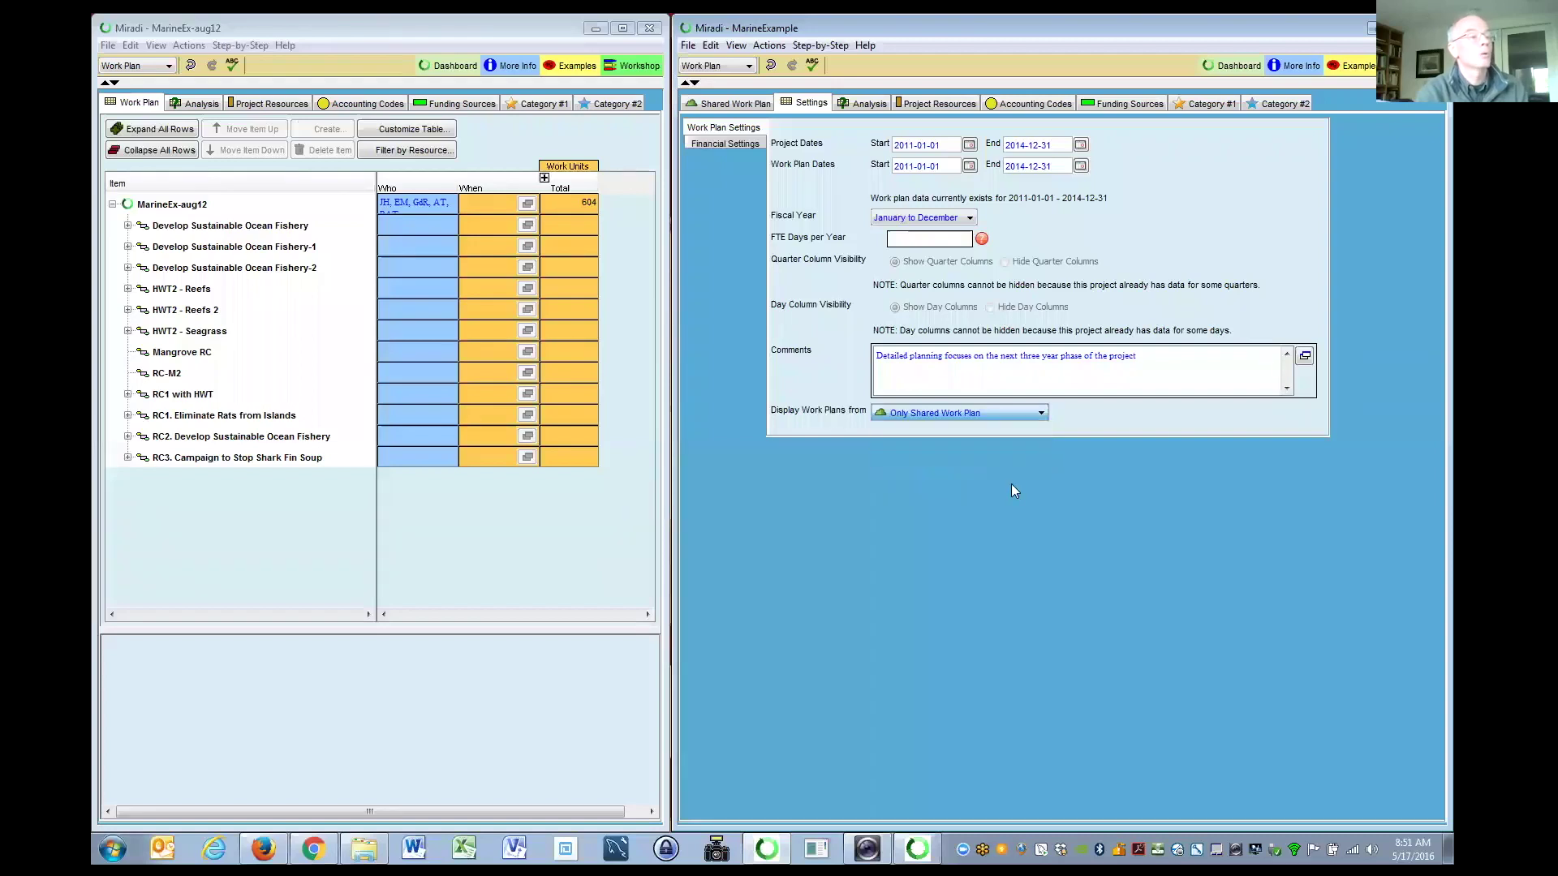
# Back in the Shared Work Plan tree, collapse RC1. Eliminate Rats from Islands, then expand it again
pyautogui.click(738, 106)
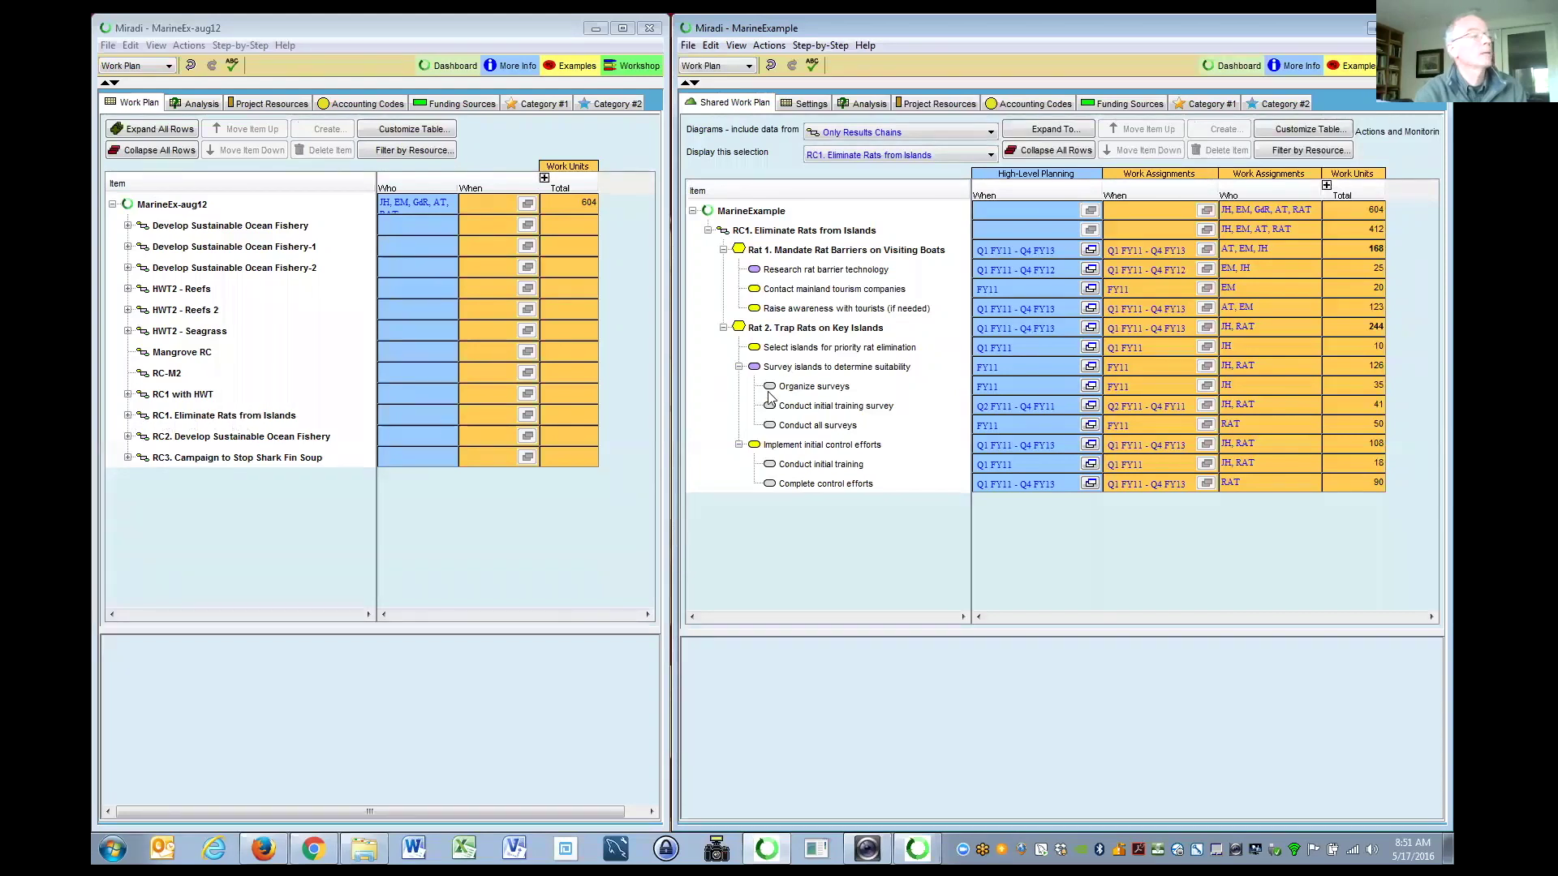
pyautogui.click(708, 232)
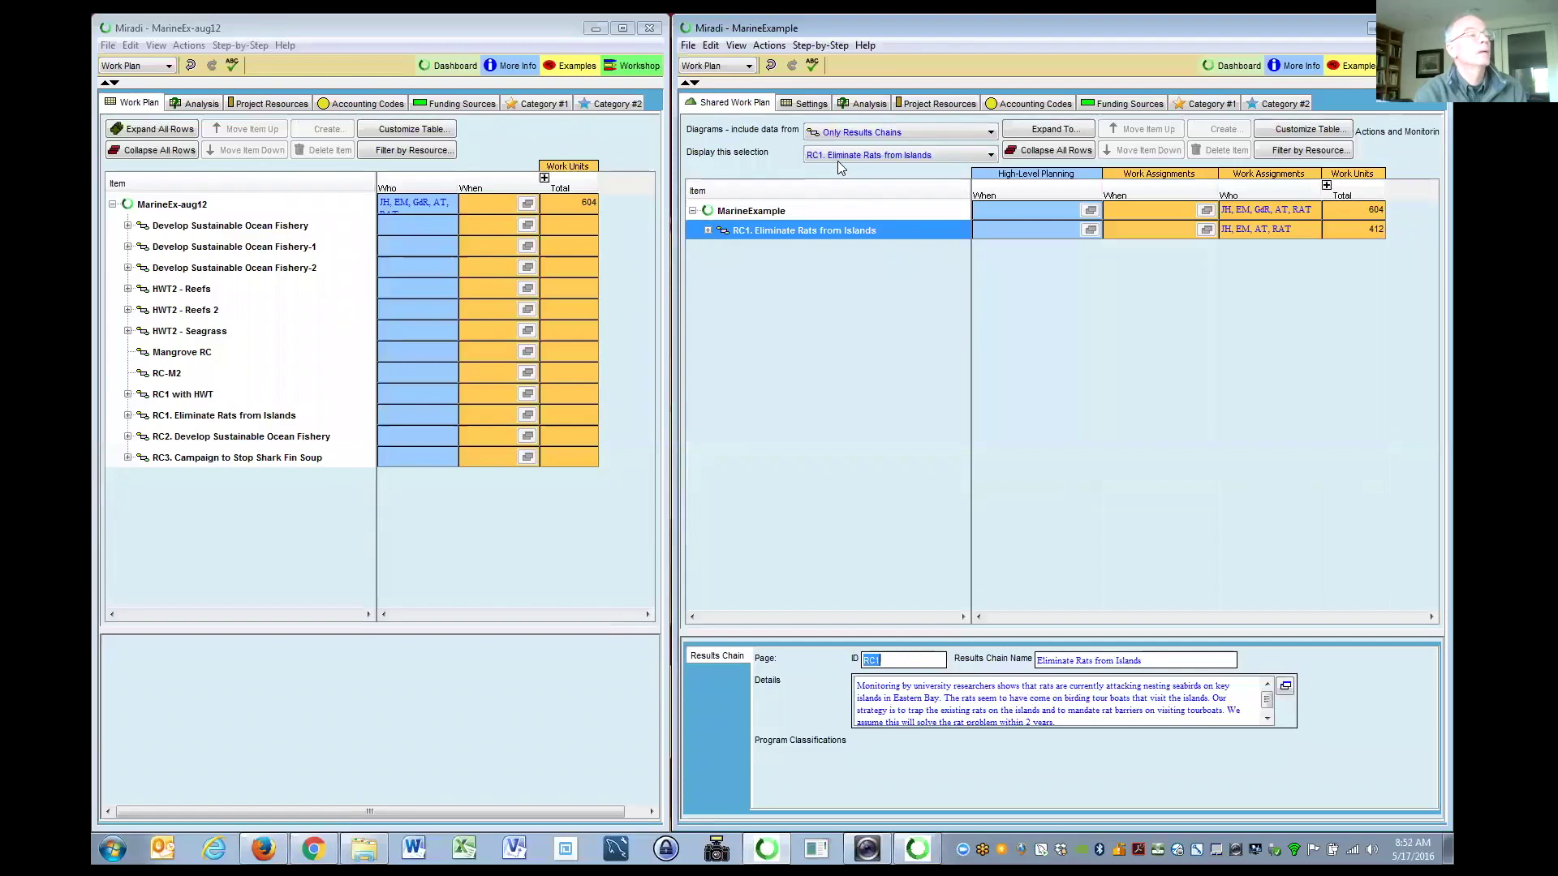
pyautogui.click(707, 232)
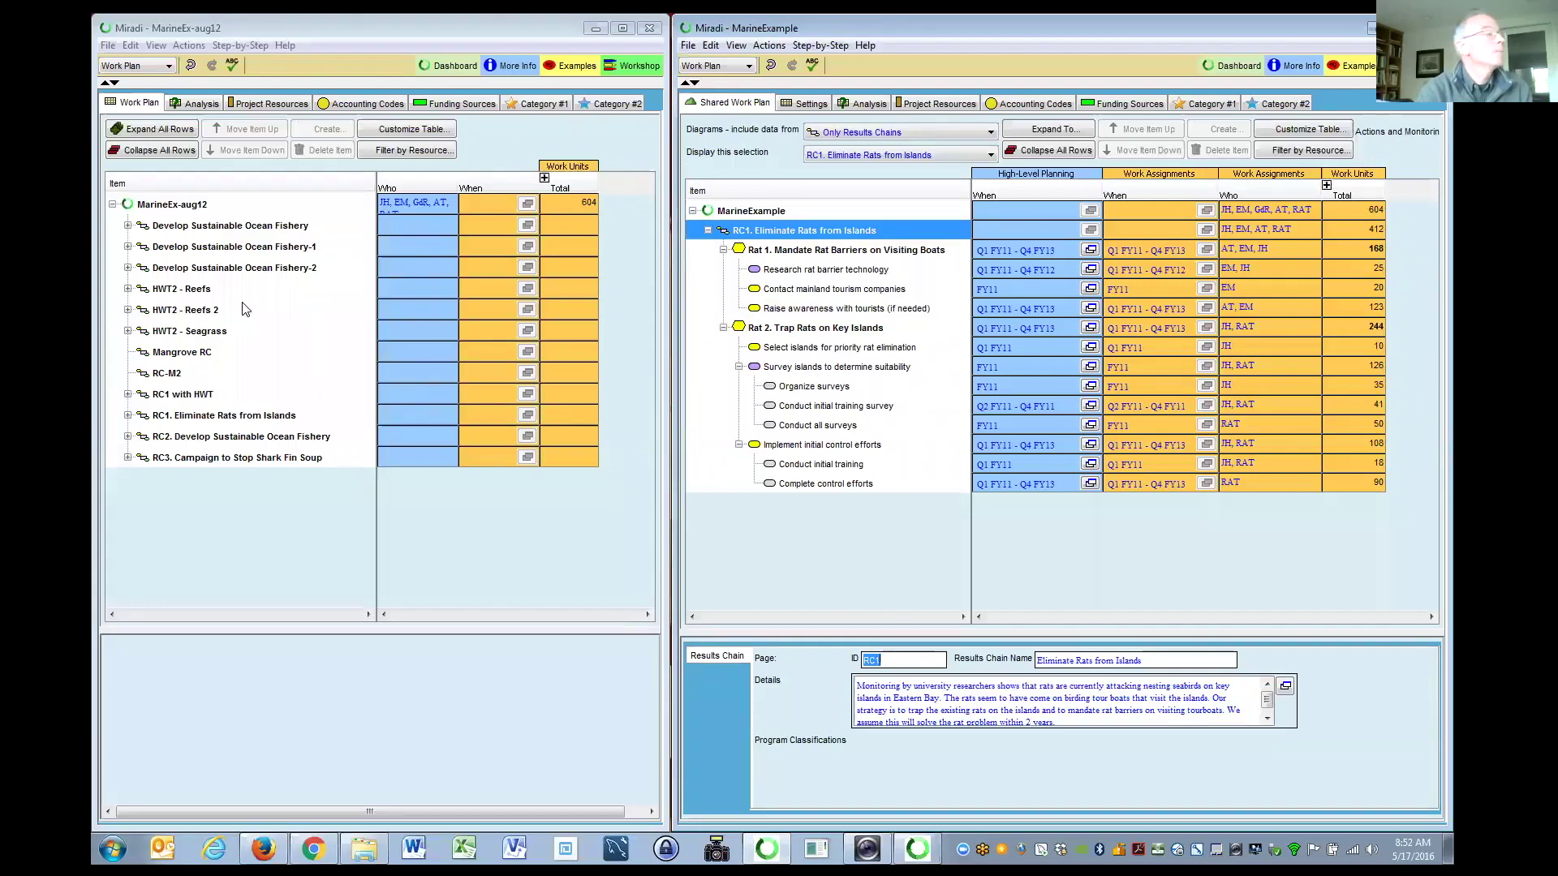
# Expand Develop Sustainable Ocean Fishery in the MarineEx-aug12 work plan tree
pyautogui.click(128, 226)
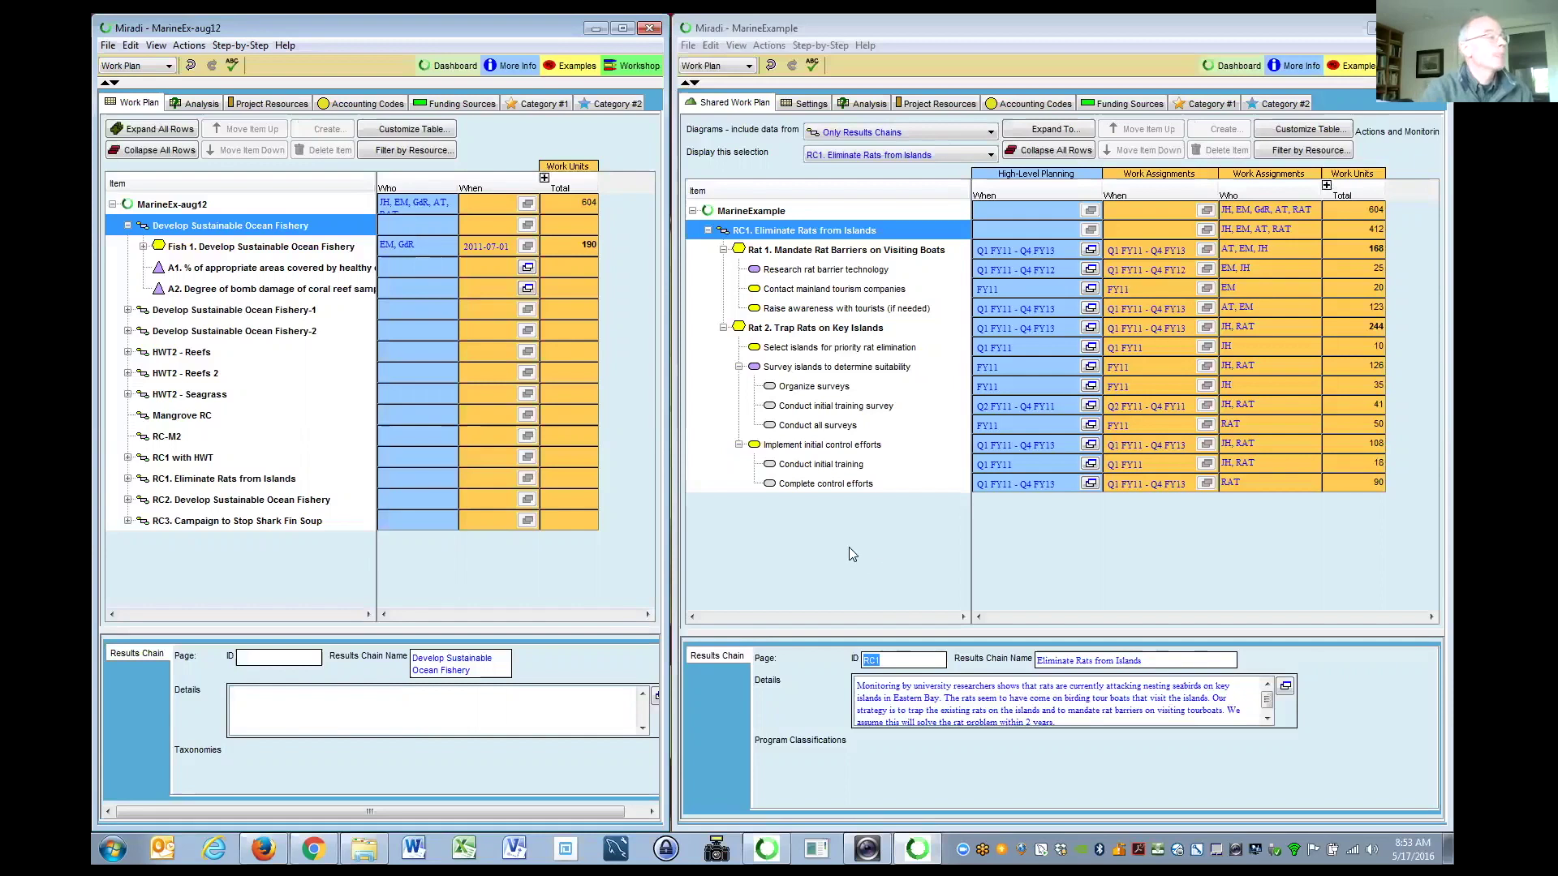
# Collapse Develop Sustainable Ocean Fishery again and activate the right MarineExample window
pyautogui.click(128, 227)
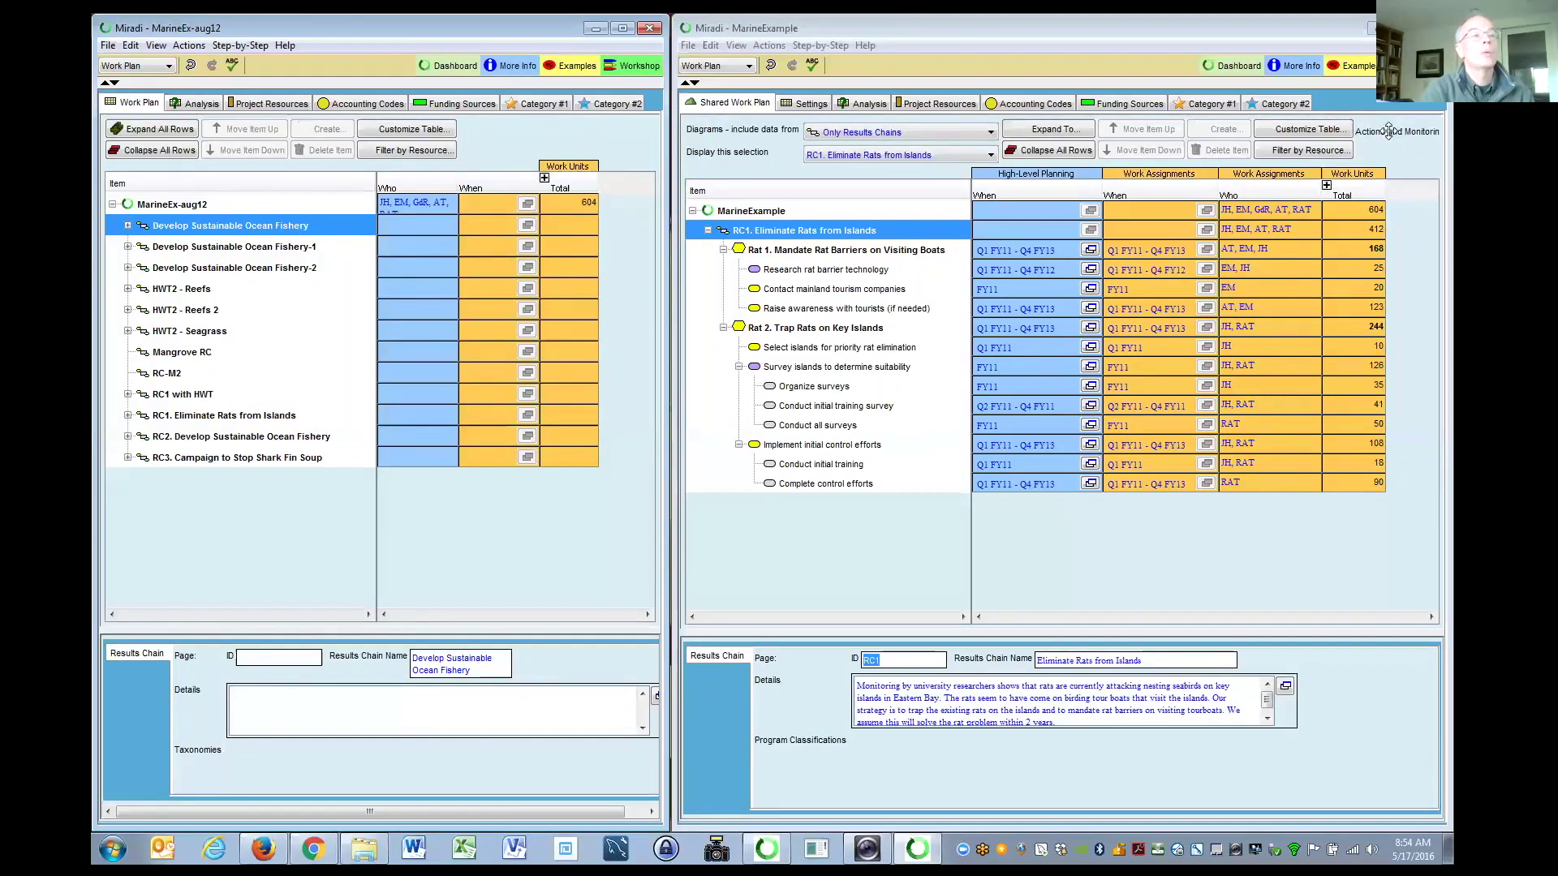
pyautogui.click(1324, 209)
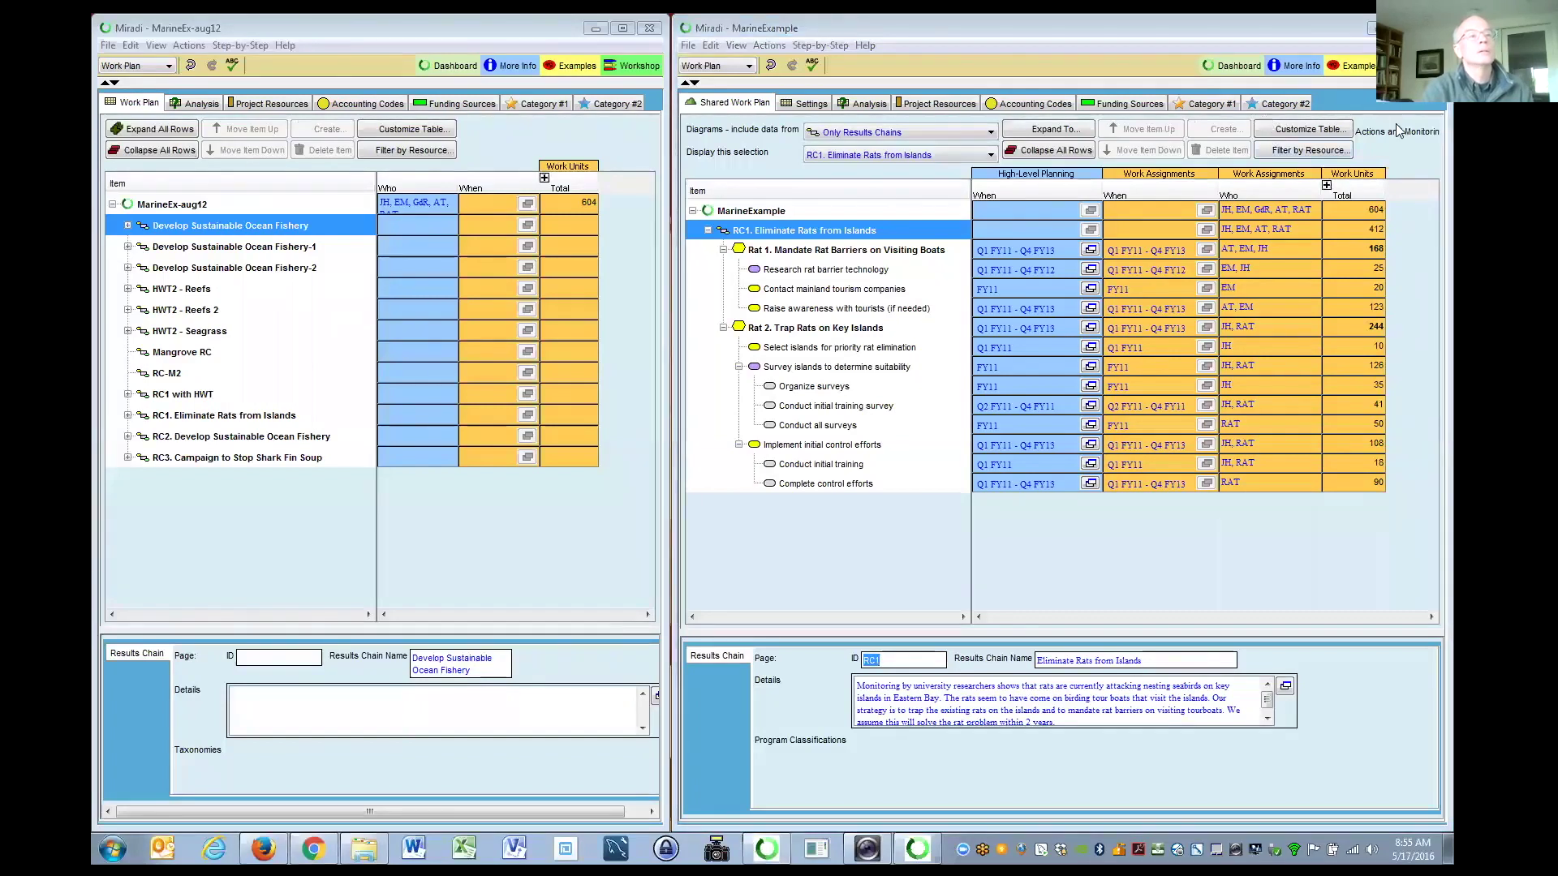
# Add Assignments and Projected Expenses rows to the shared work plan table
pyautogui.click(1301, 133)
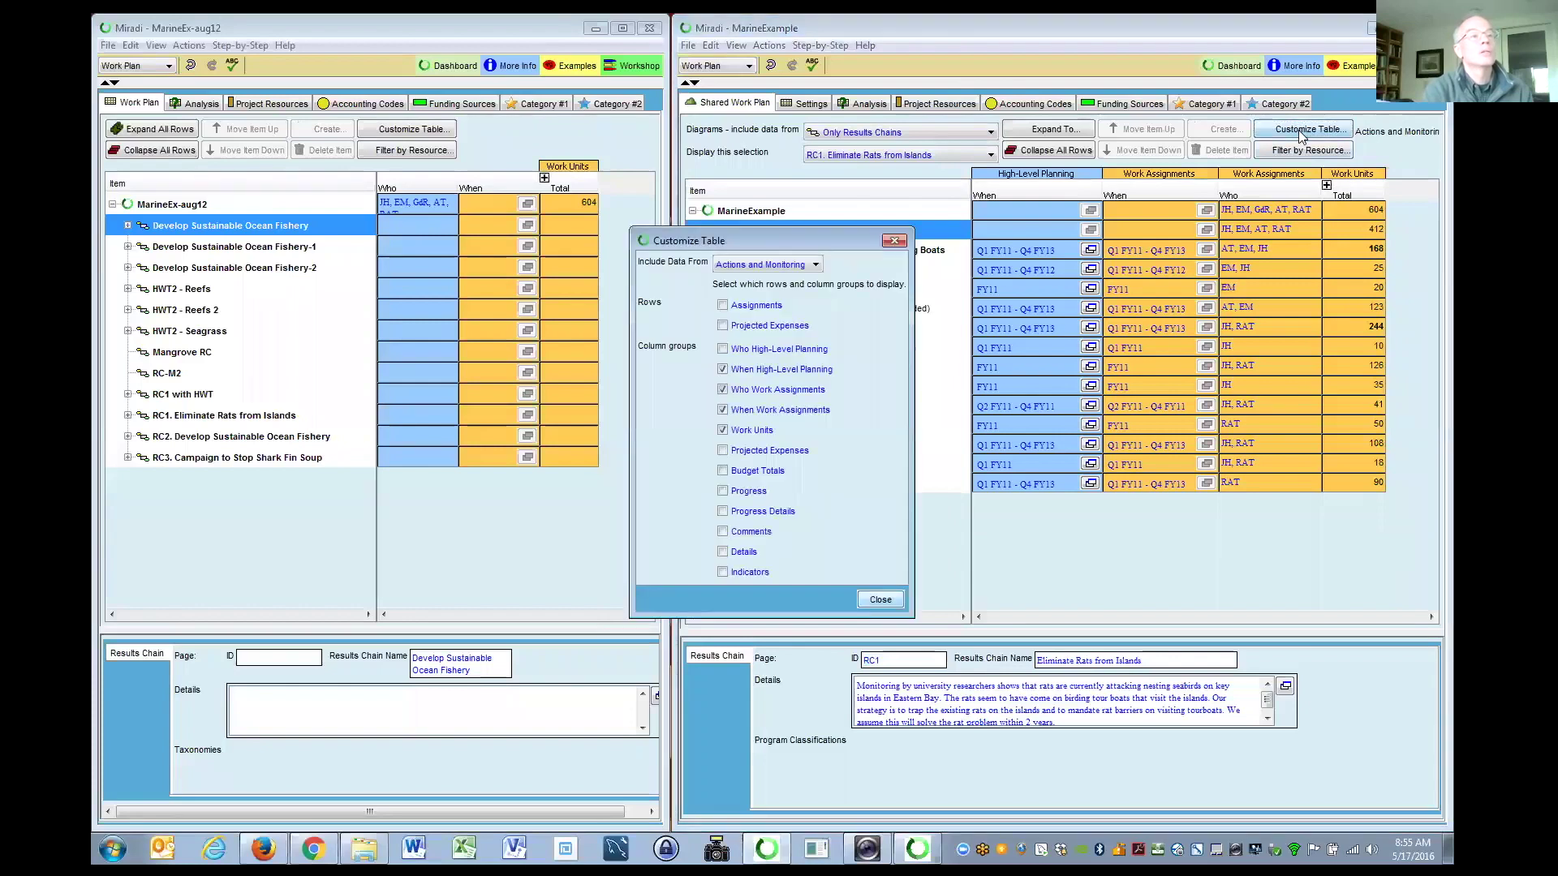
pyautogui.click(722, 306)
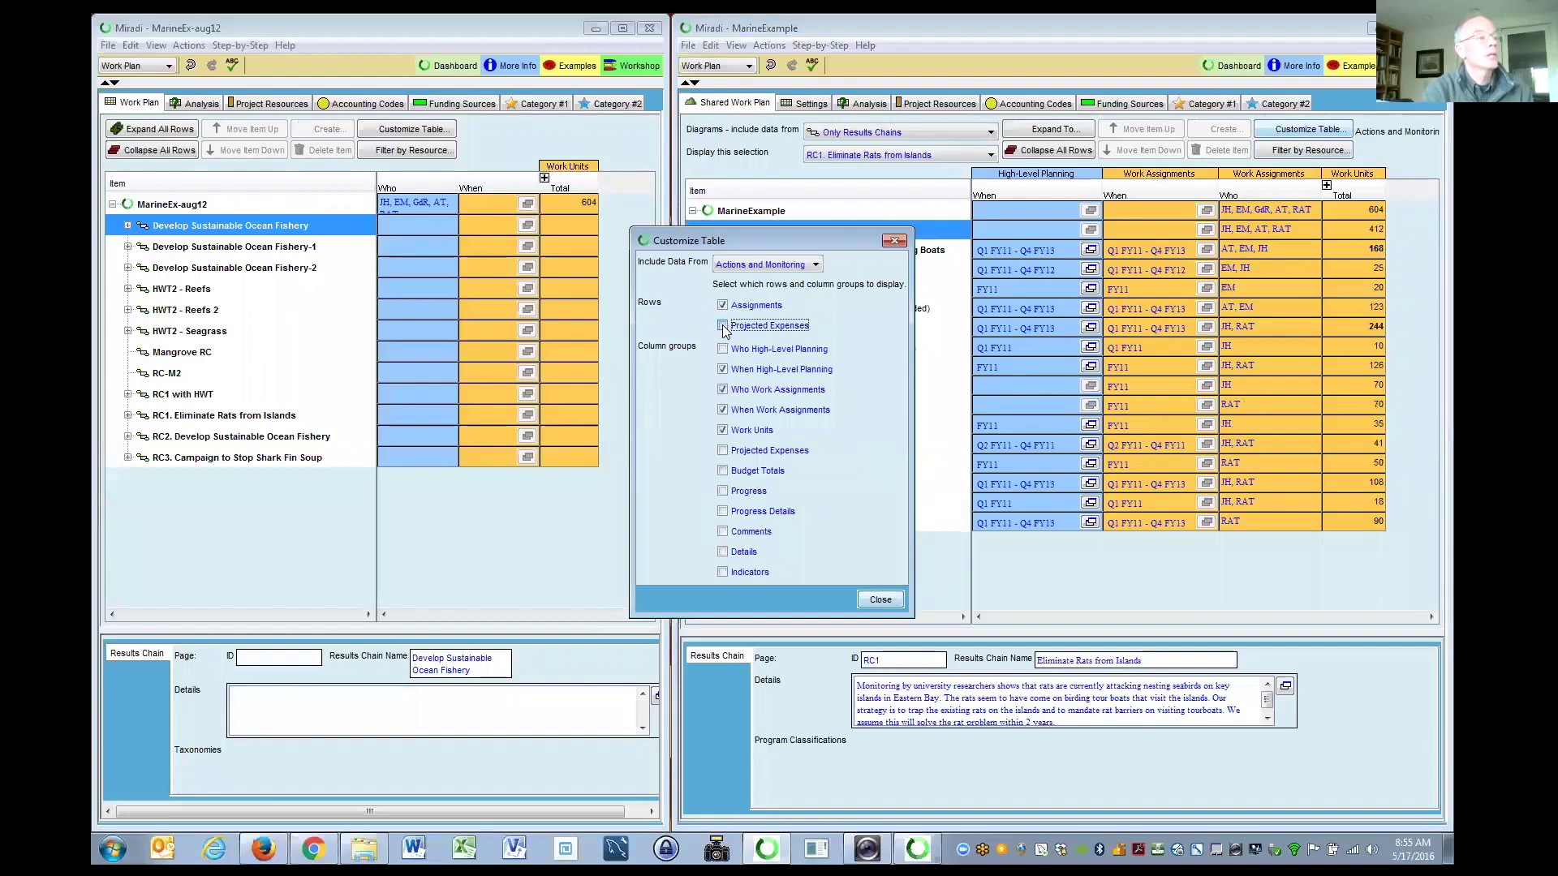
pyautogui.click(723, 326)
pyautogui.click(880, 600)
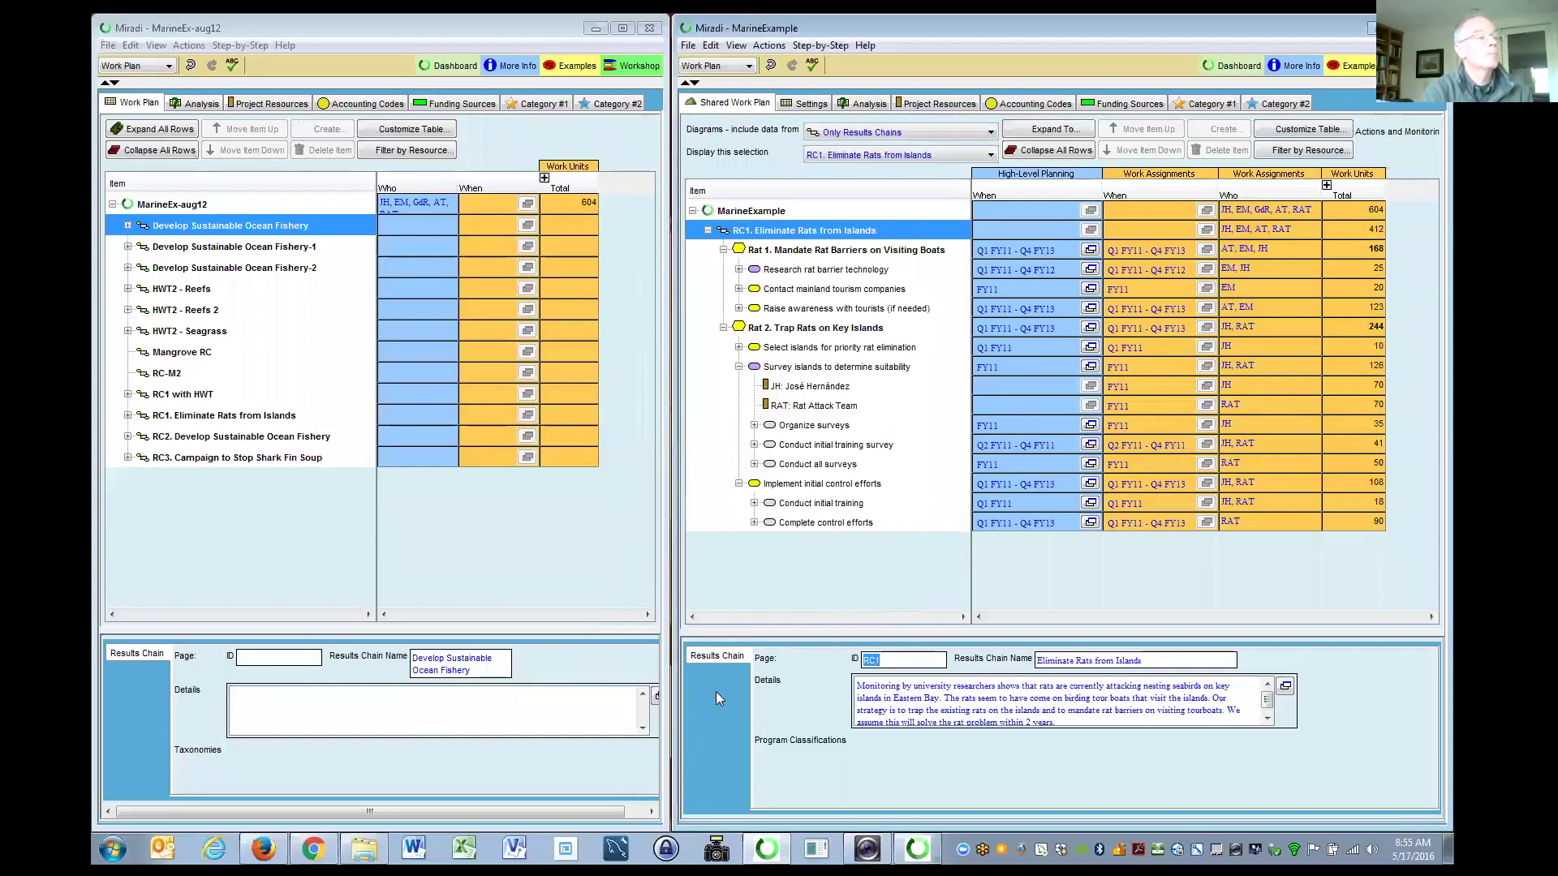
# Expand all rows of the shared work plan and scroll through the assigned people and teams
pyautogui.click(1055, 130)
pyautogui.click(1056, 151)
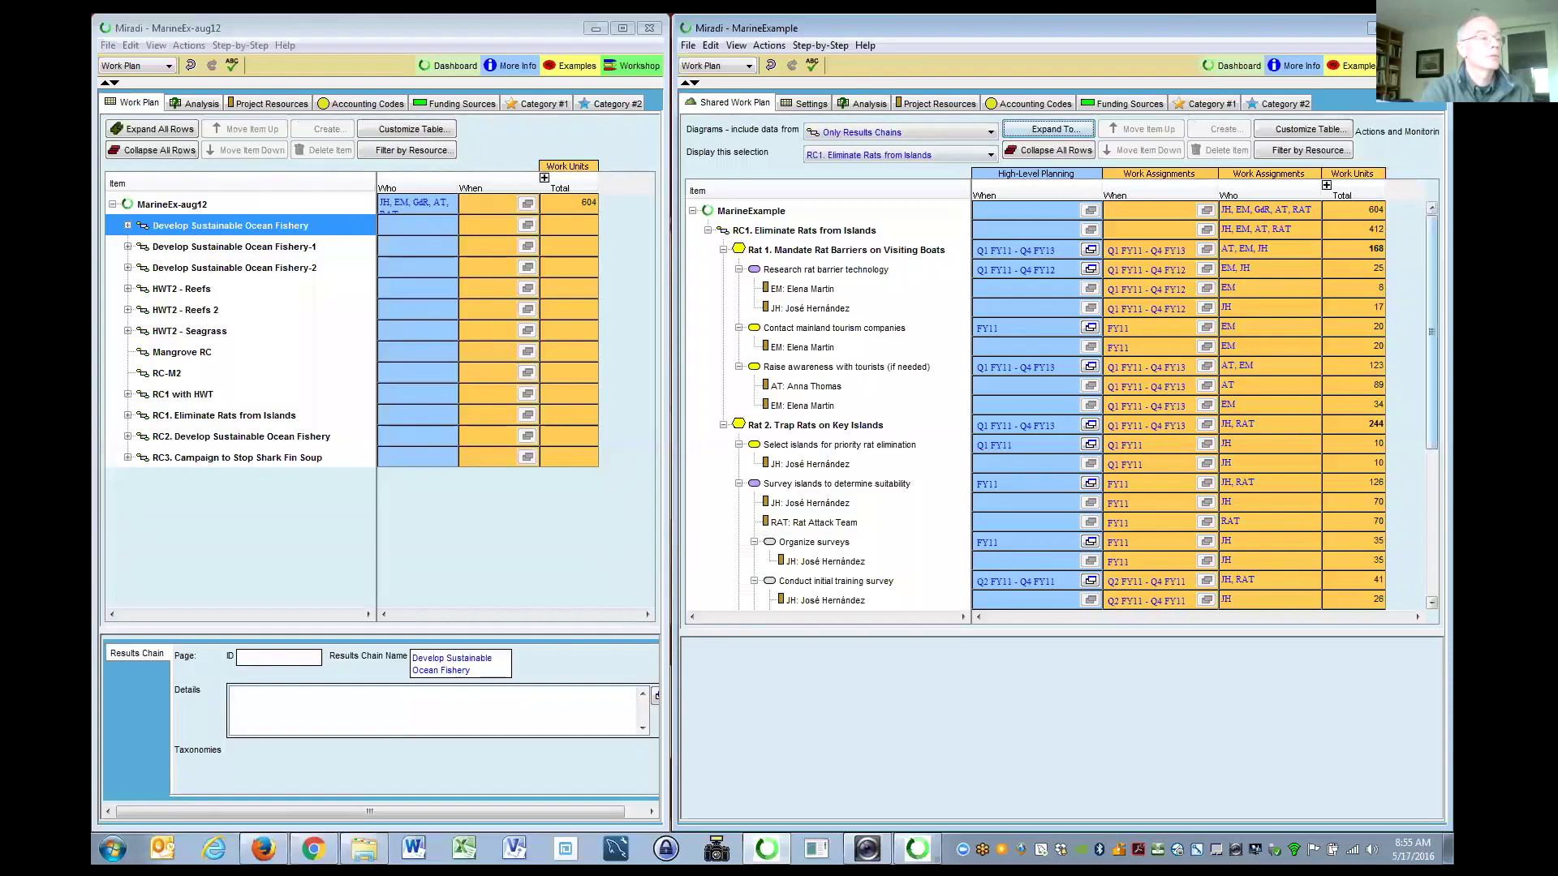
pyautogui.scroll(-3, 913, 549)
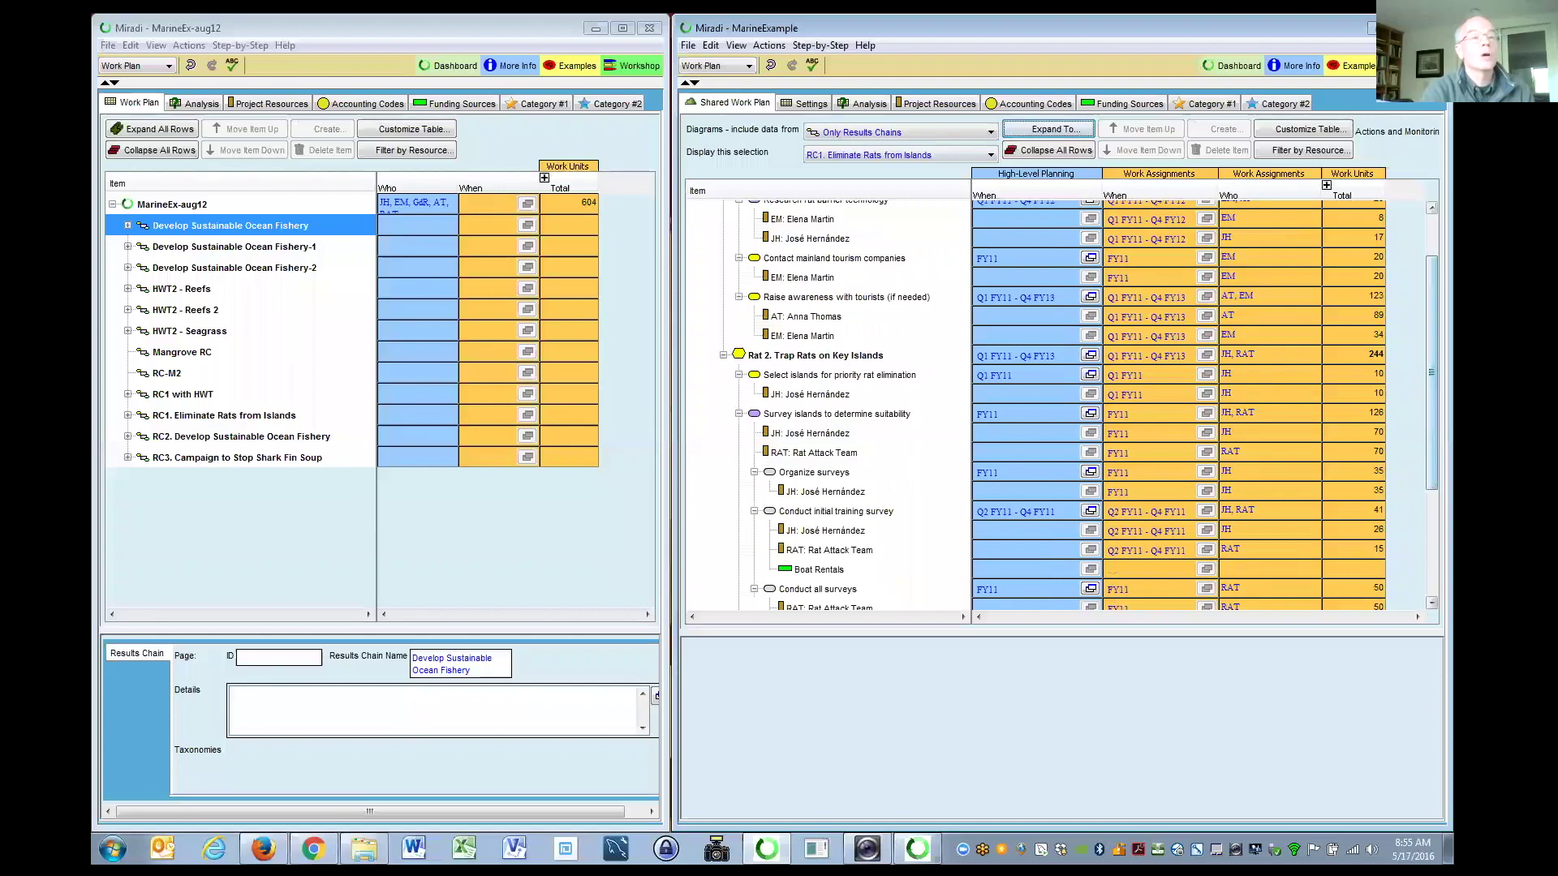
pyautogui.scroll(2, 1423, 373)
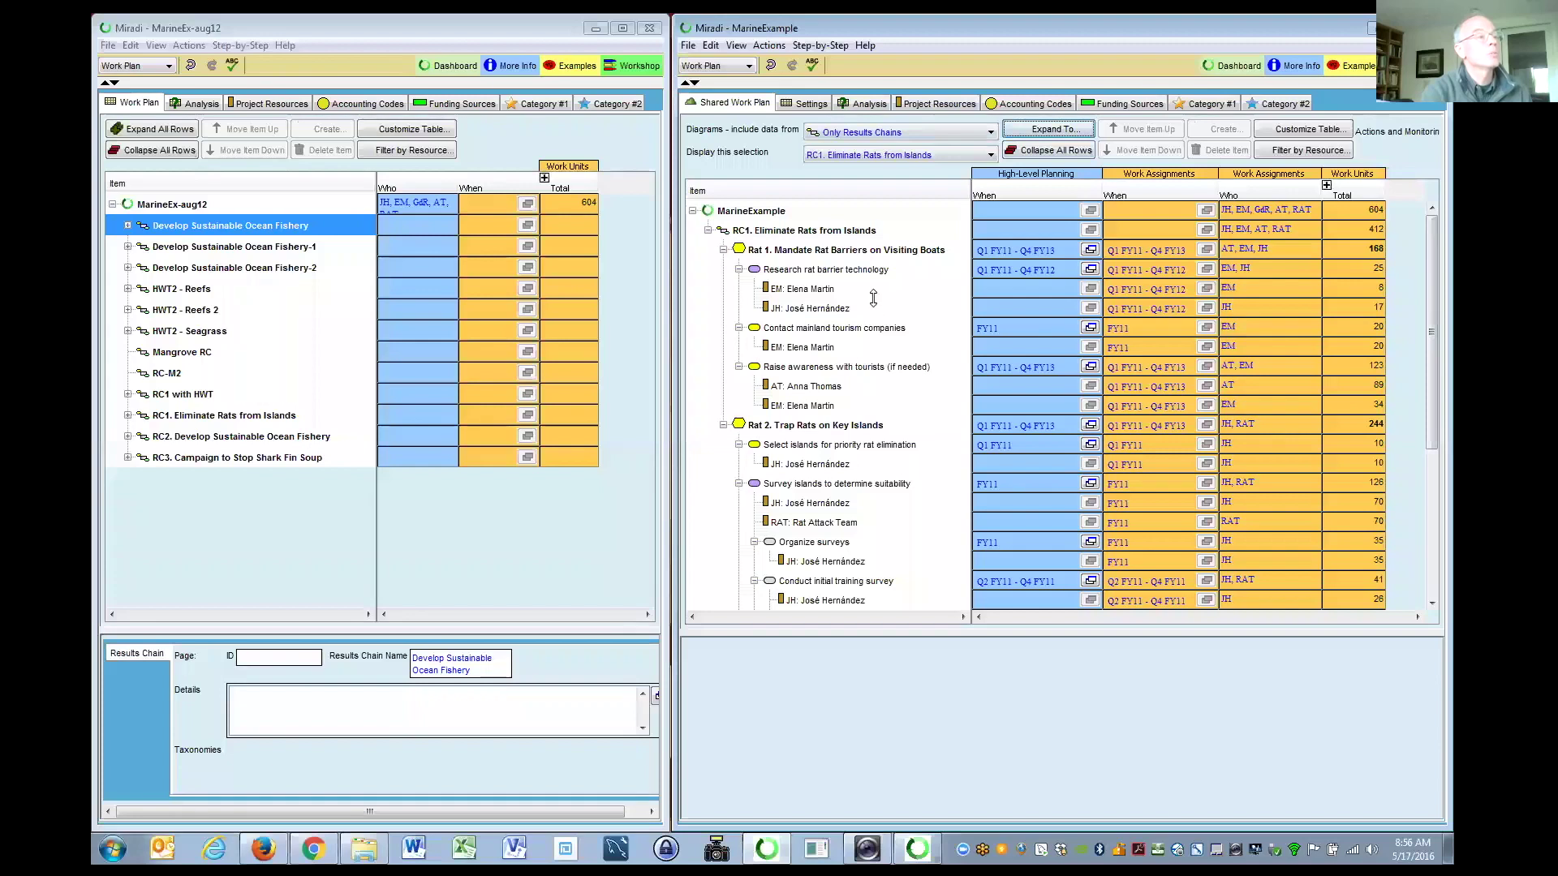
# Select the first rat barrier research assignment, then scroll down through RC1's activities
pyautogui.click(821, 291)
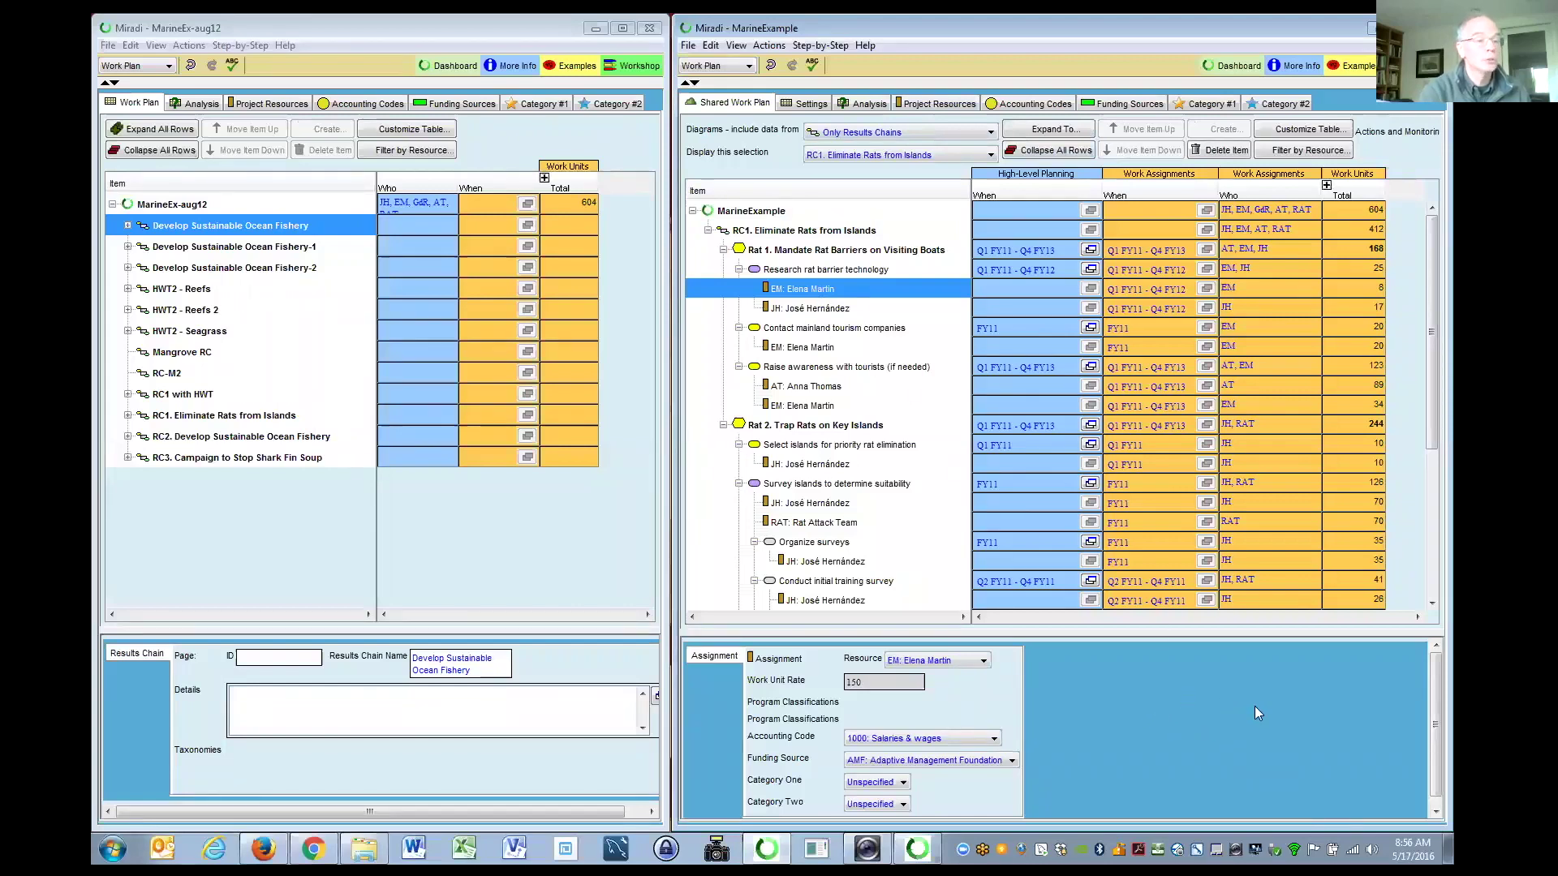
pyautogui.scroll(-1, 1054, 730)
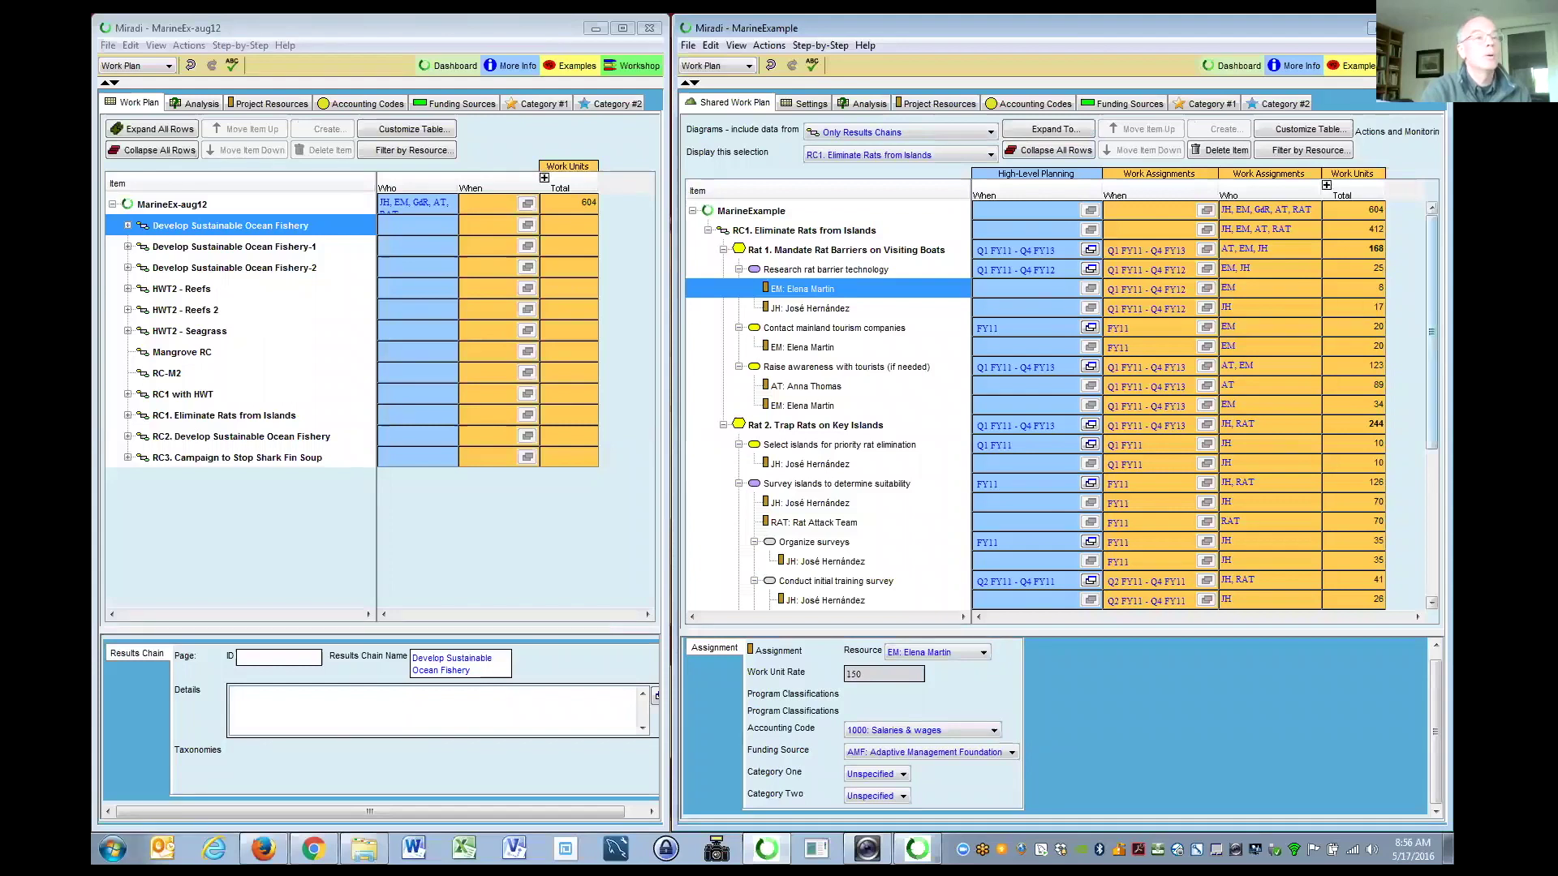
pyautogui.scroll(-3, 1418, 310)
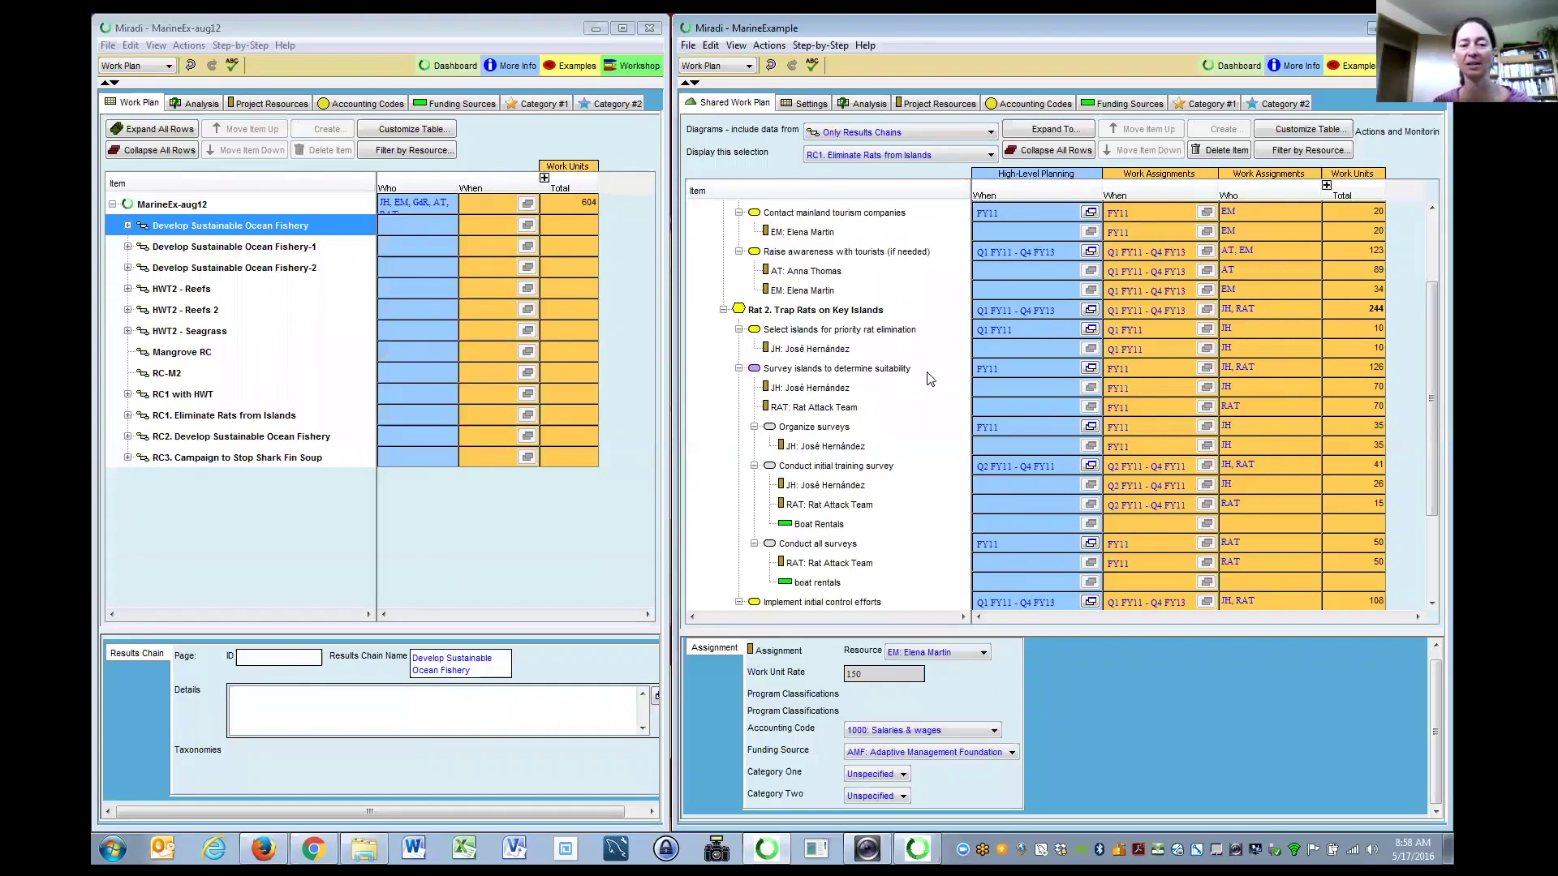
# Scroll to the top and collapse RC1. Eliminate Rats from Islands (412 work units) to show its description
pyautogui.scroll(5, 739, 308)
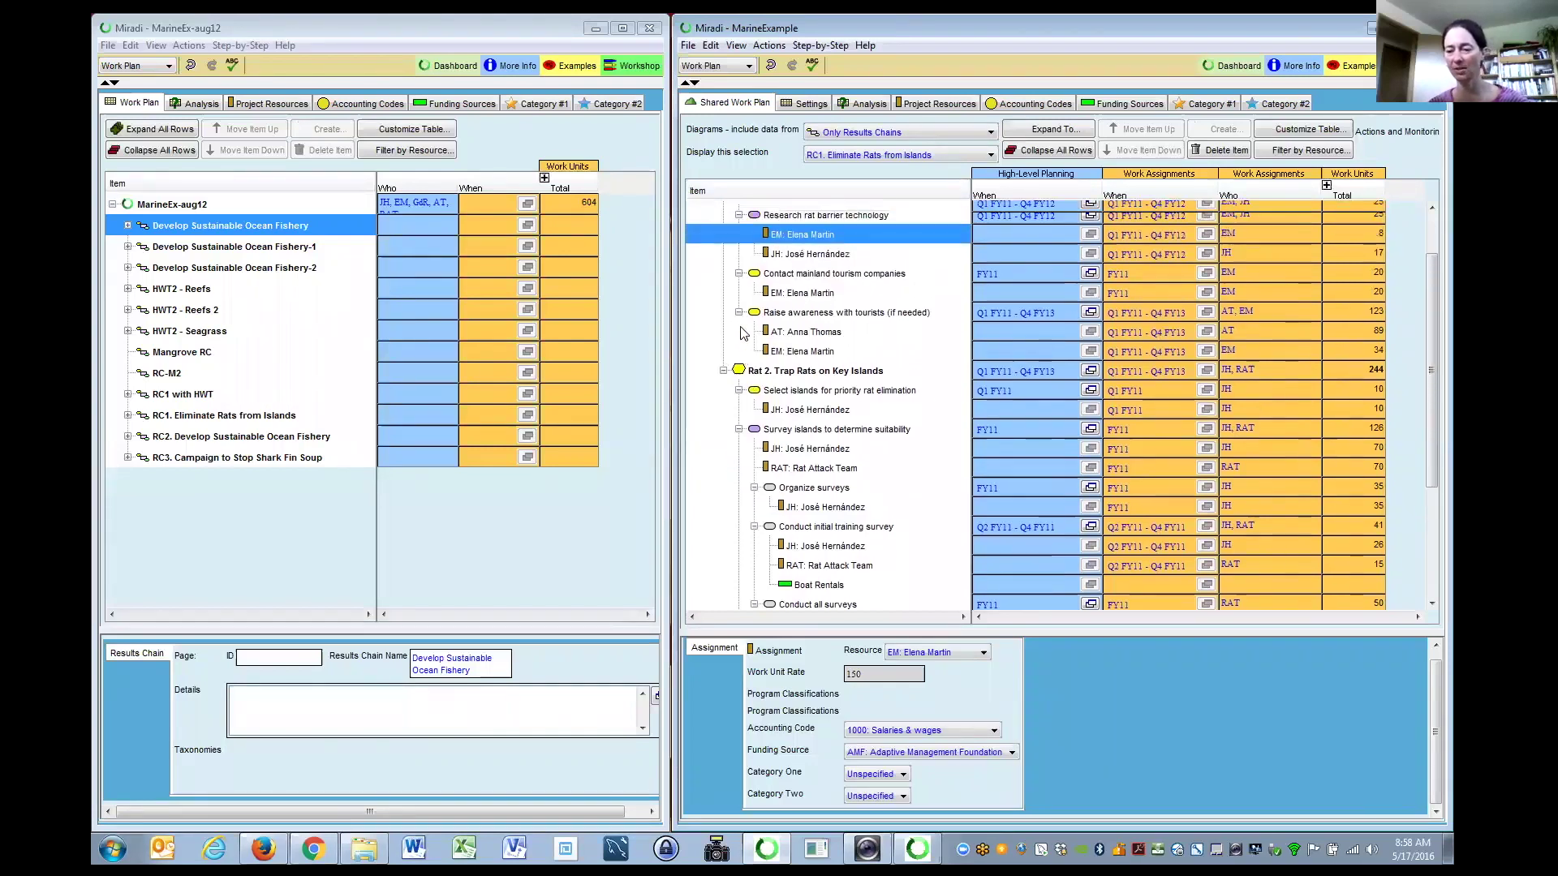
pyautogui.scroll(1, 712, 240)
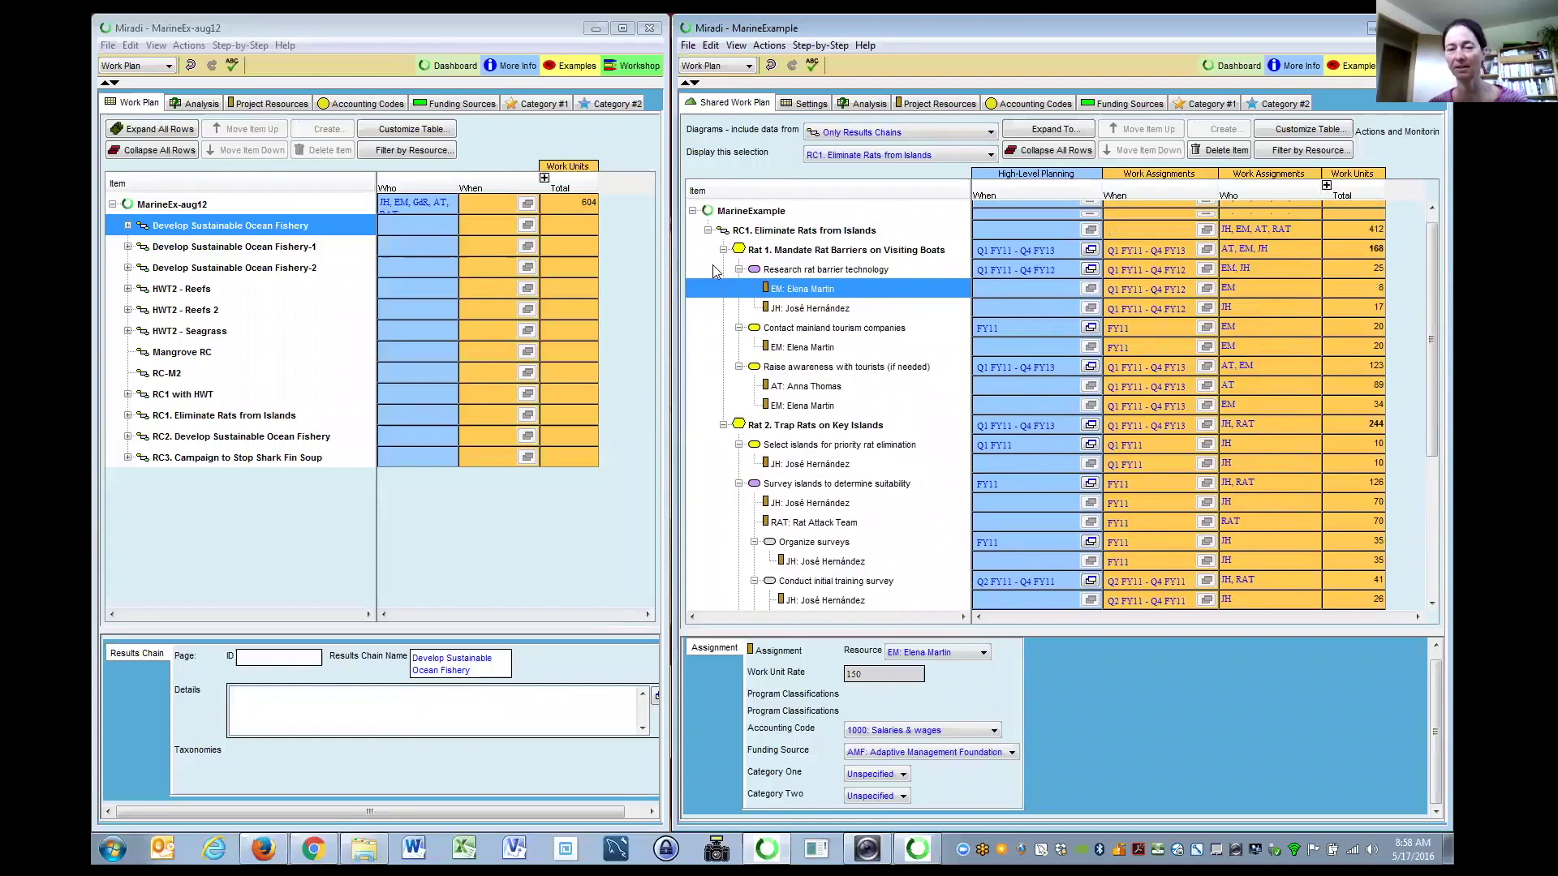
pyautogui.click(707, 232)
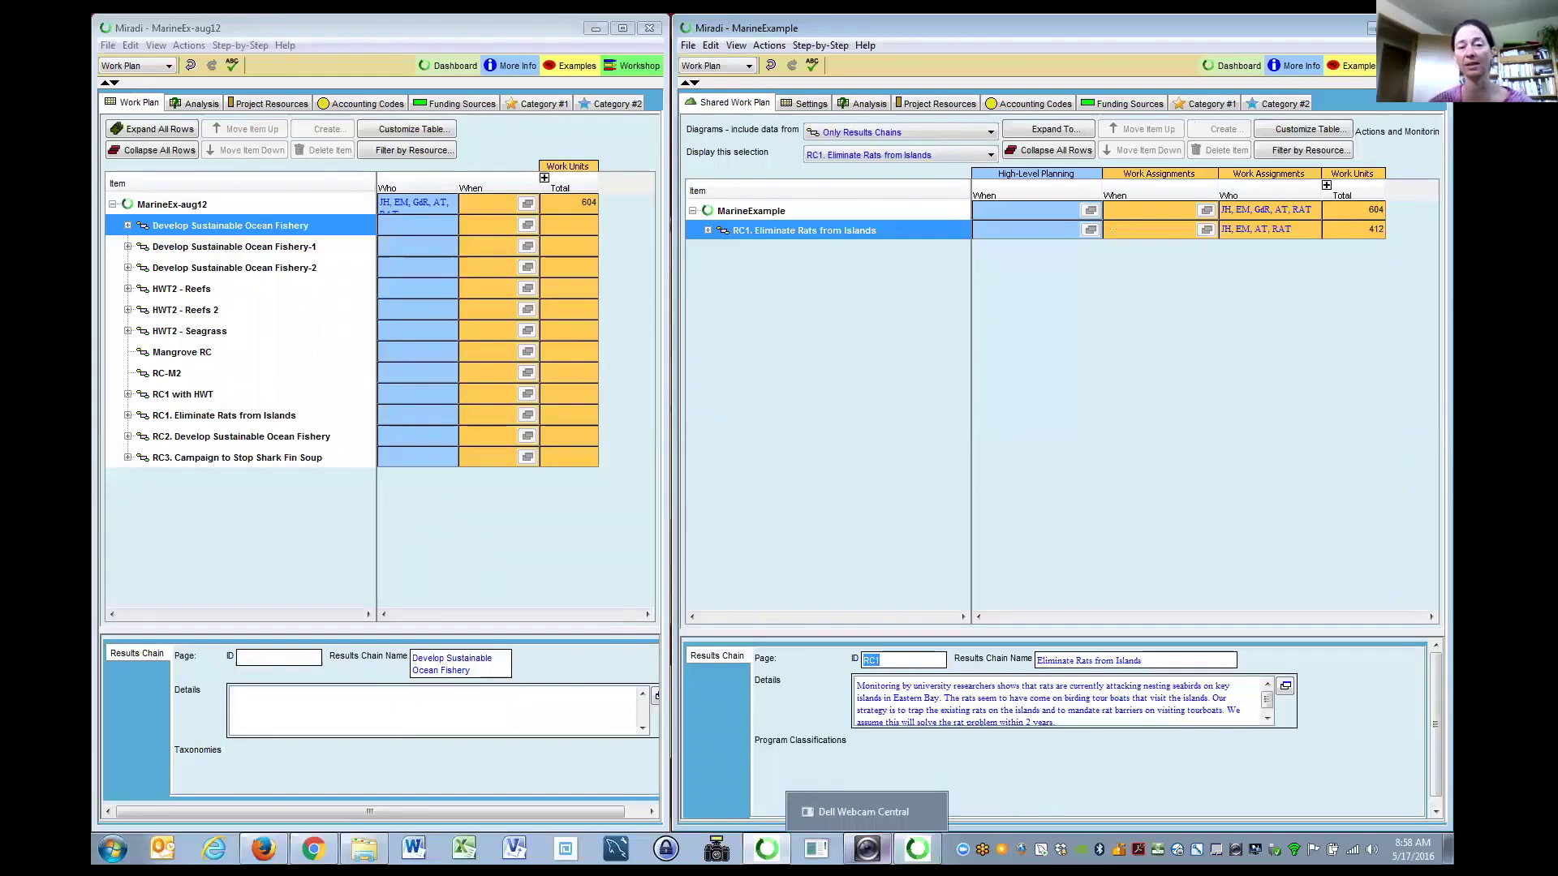
pyautogui.click(866, 849)
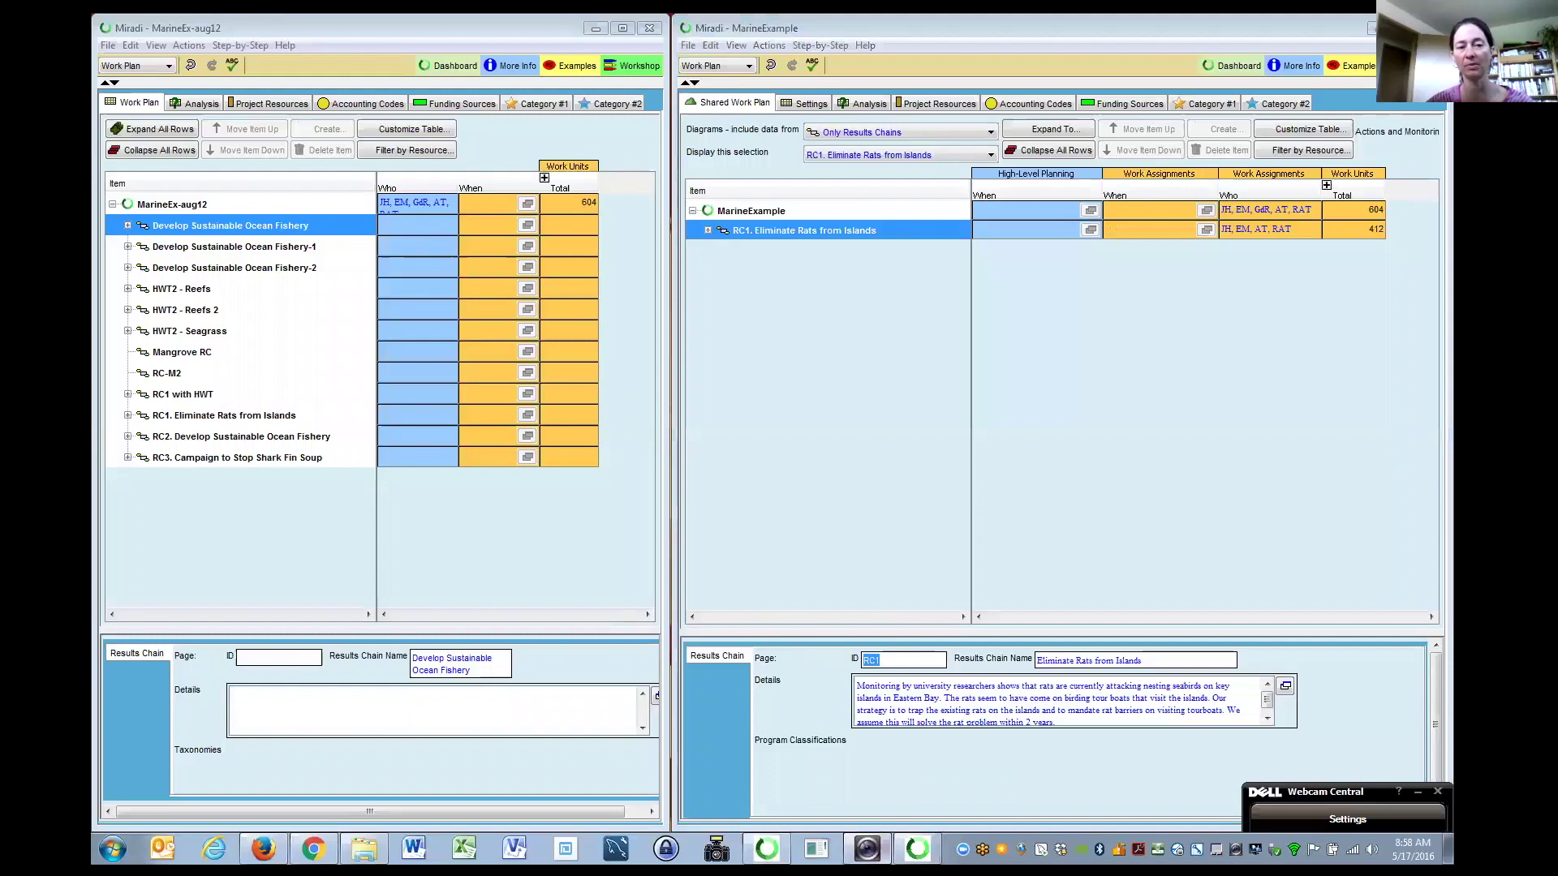